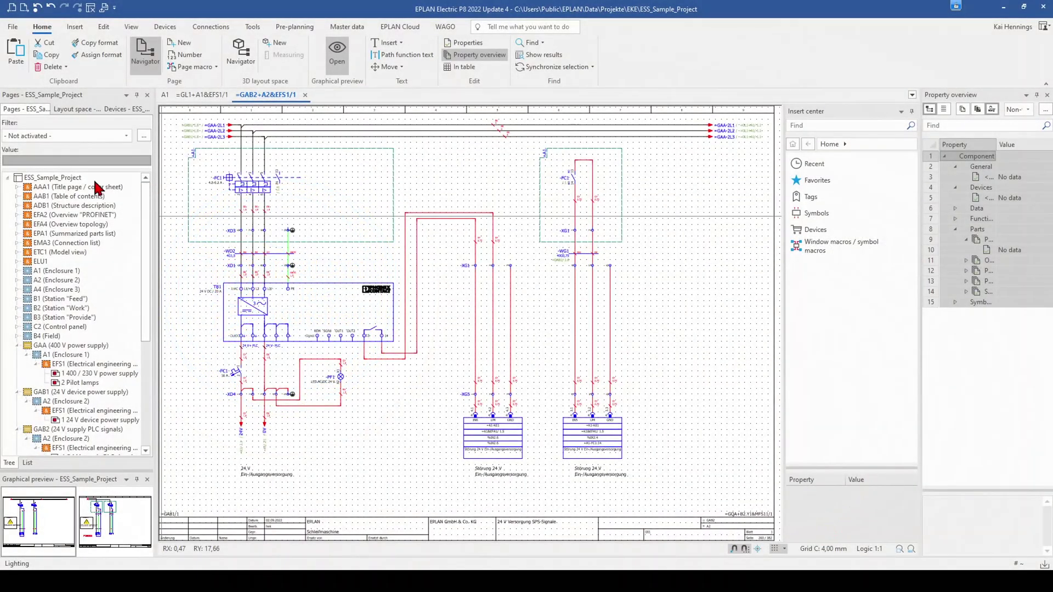
- Select the project, then the GAA, A1 Enclosure 1 and EFS1 levels in the page tree
click(95, 180)
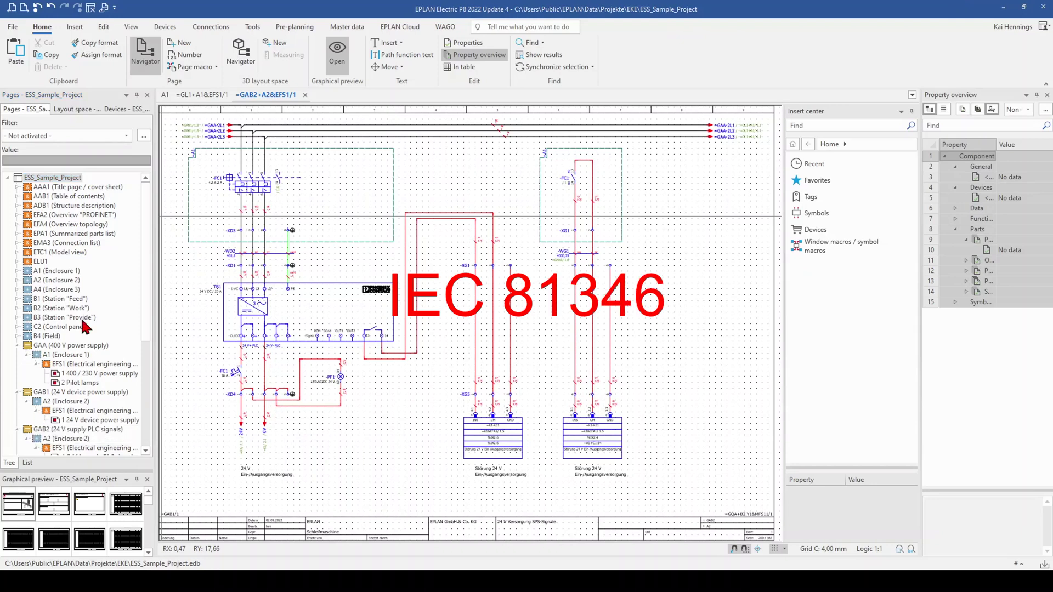
click(41, 347)
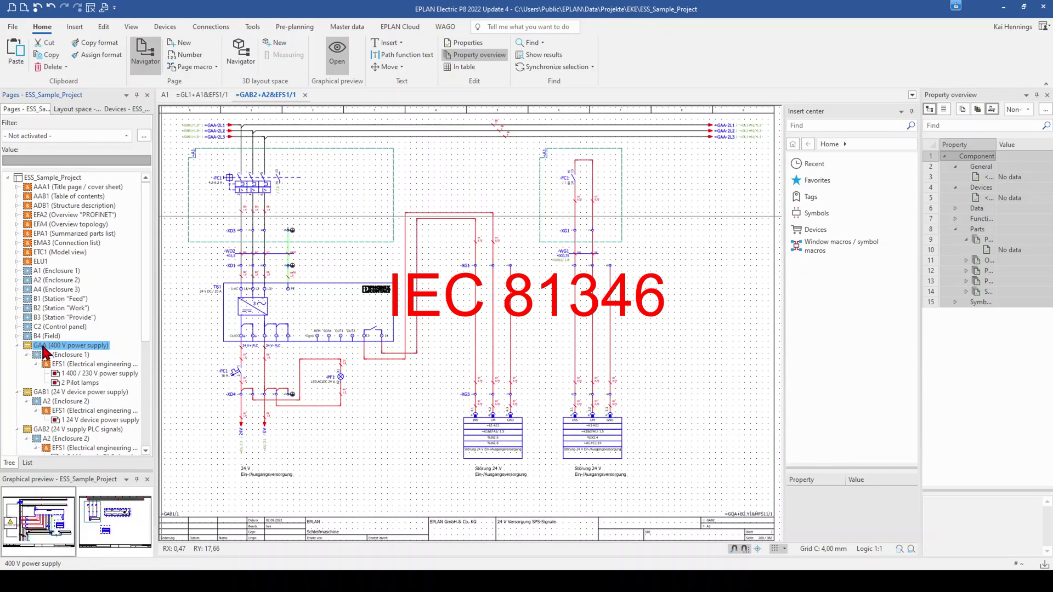
click(45, 356)
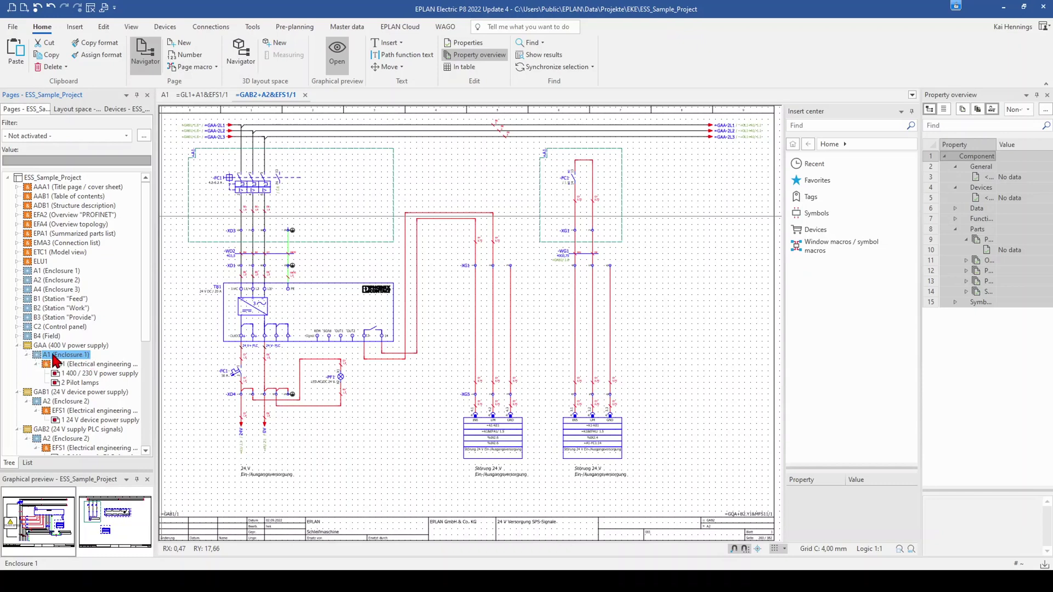
click(65, 365)
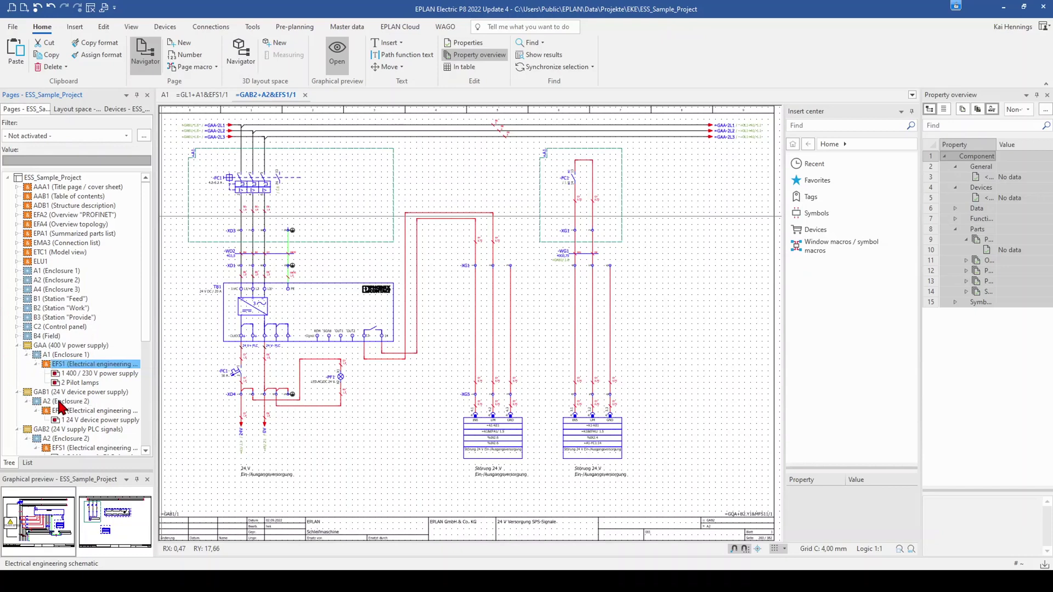
- Select the power supply pages, expand Station "Work" and its pneumatic manifold, then view project information
scroll(61, 406, down, 3)
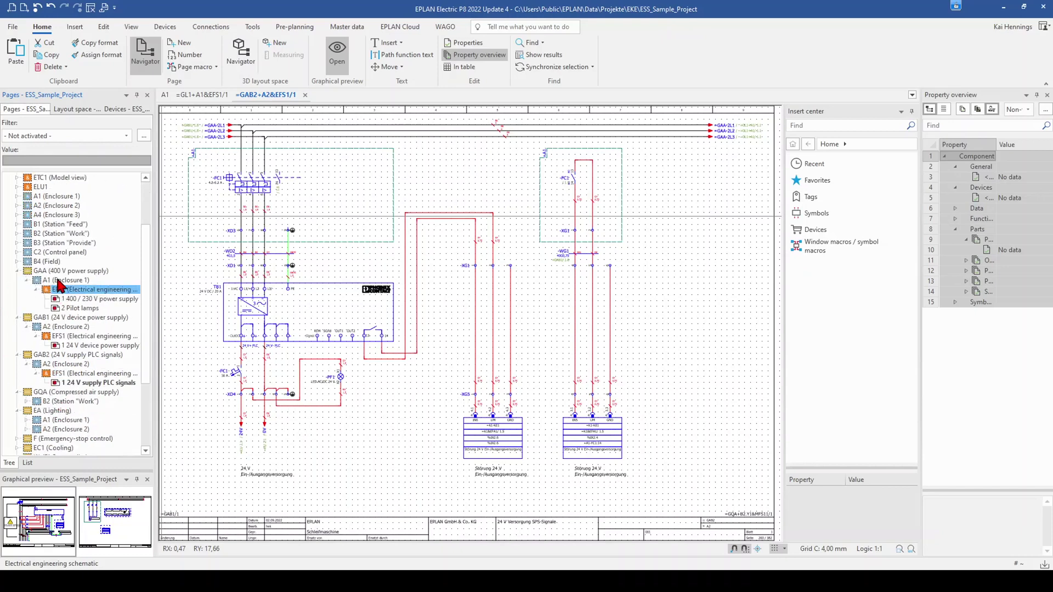
click(73, 300)
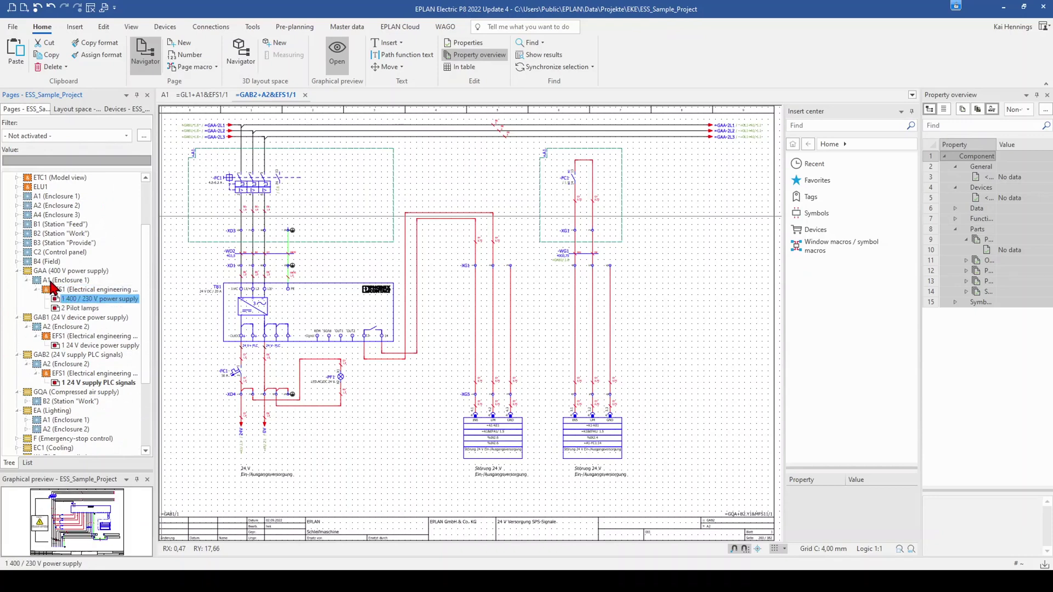
click(74, 308)
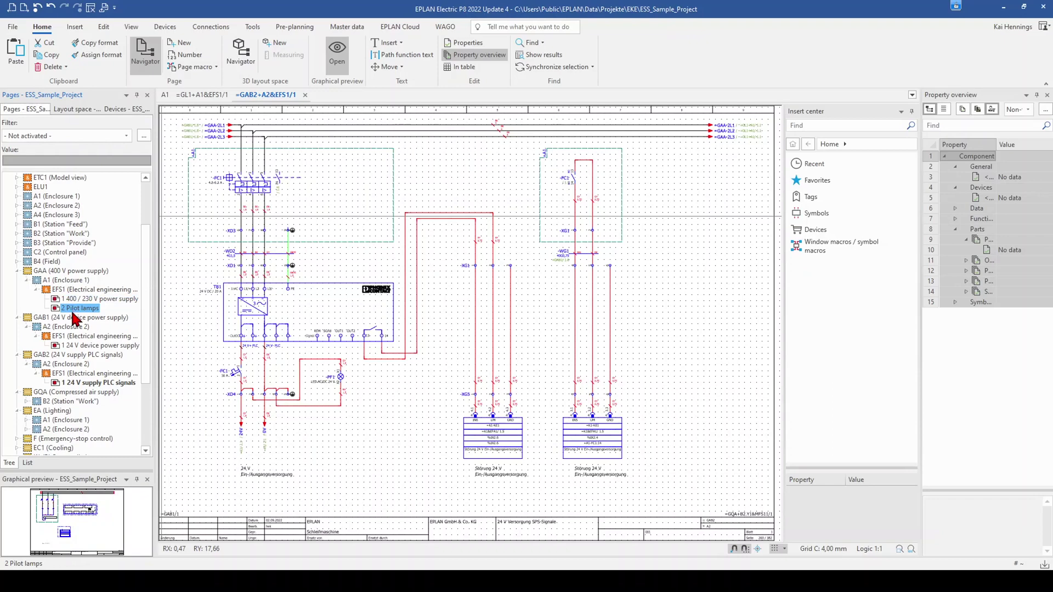
click(62, 345)
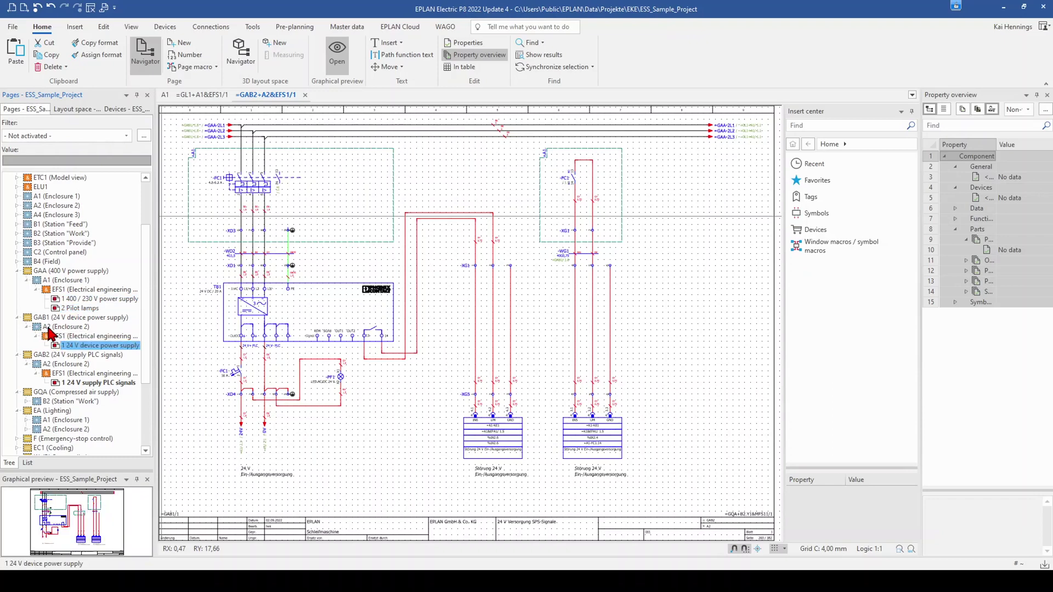
double_click(37, 402)
double_click(38, 411)
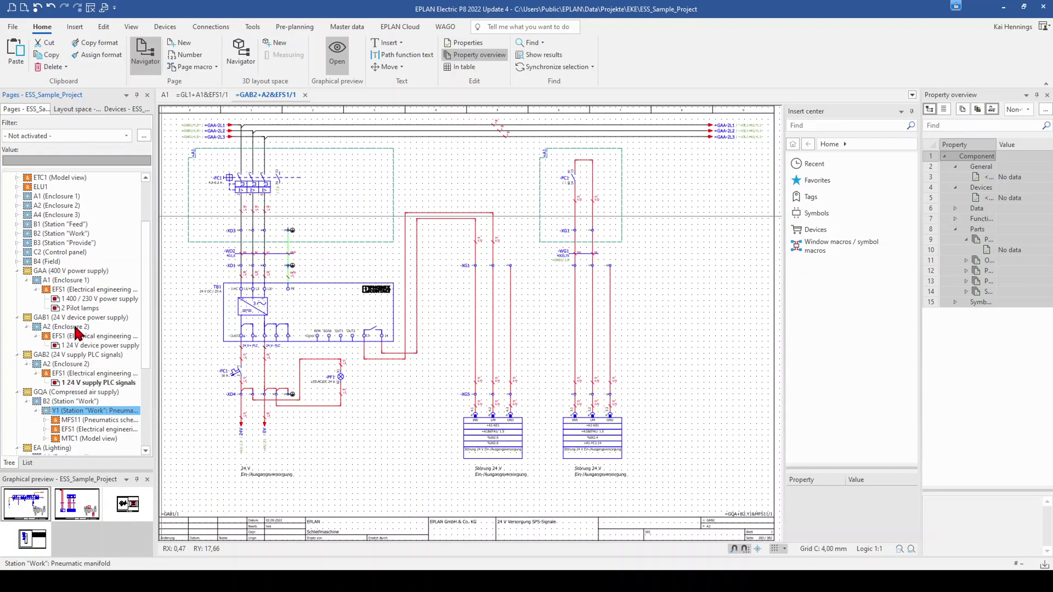
click(13, 27)
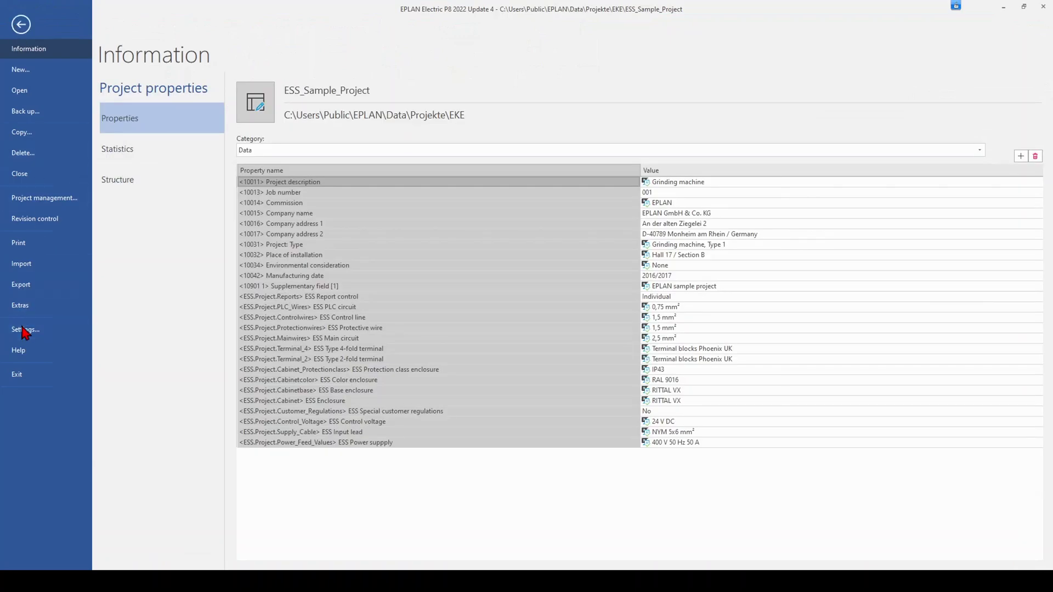
- Move Location designation above Function designation in ESS_Sample_Project's pages tree structure settings and apply
click(25, 329)
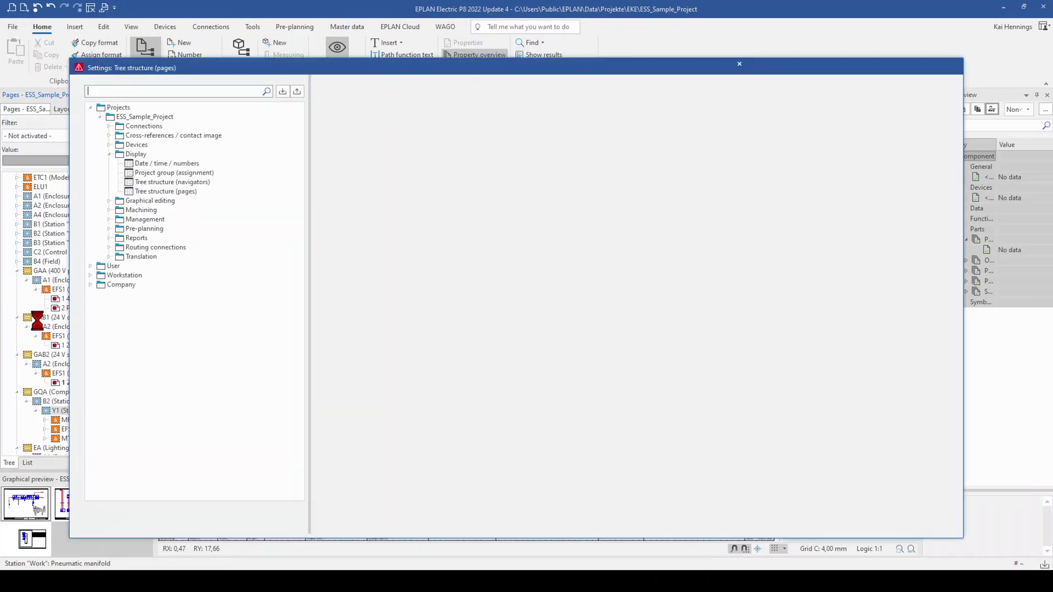
click(136, 109)
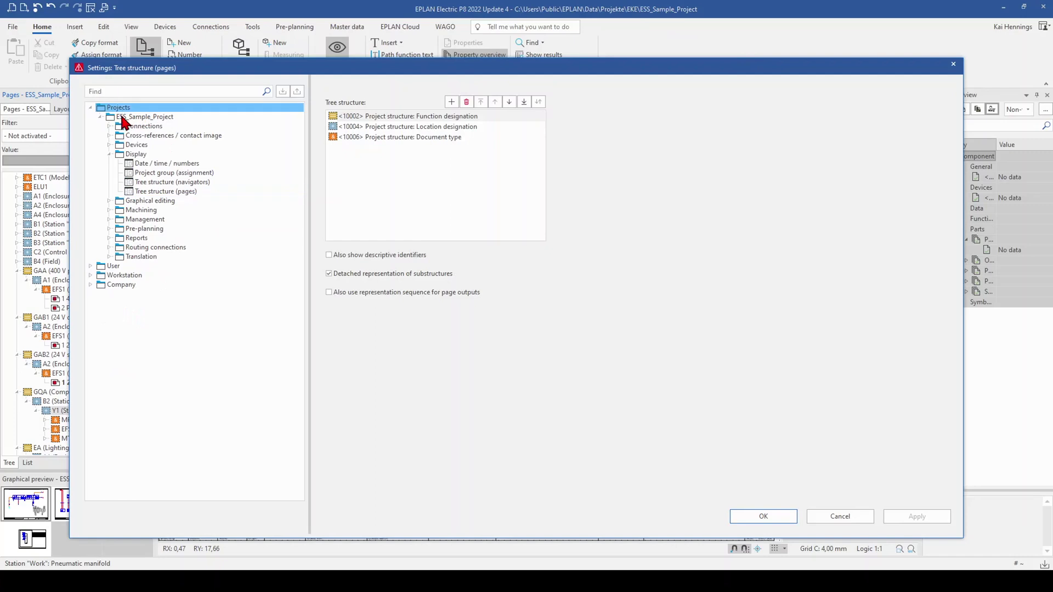
click(124, 117)
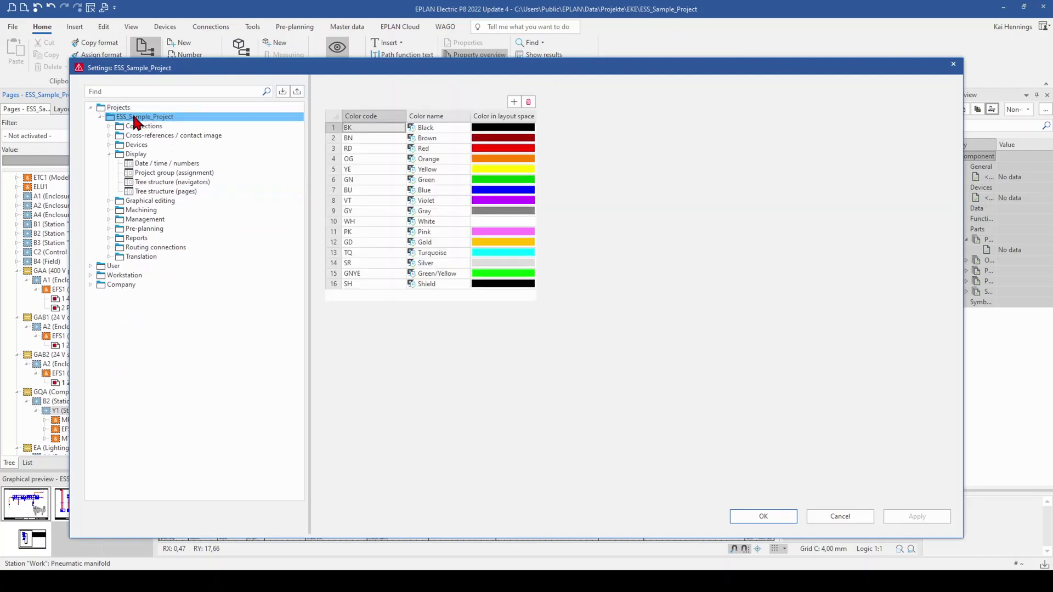
click(137, 156)
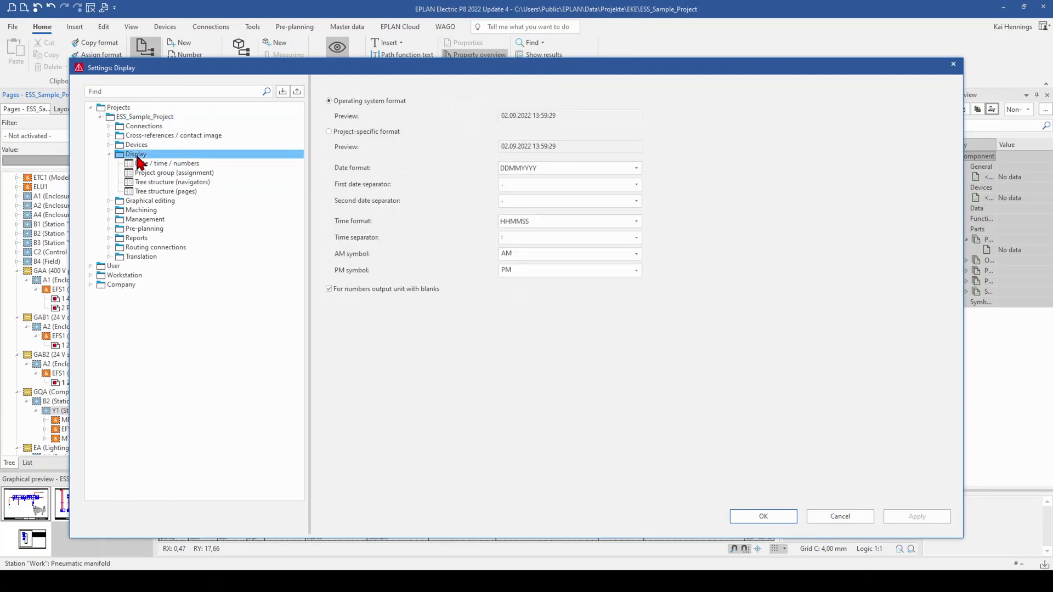
click(151, 184)
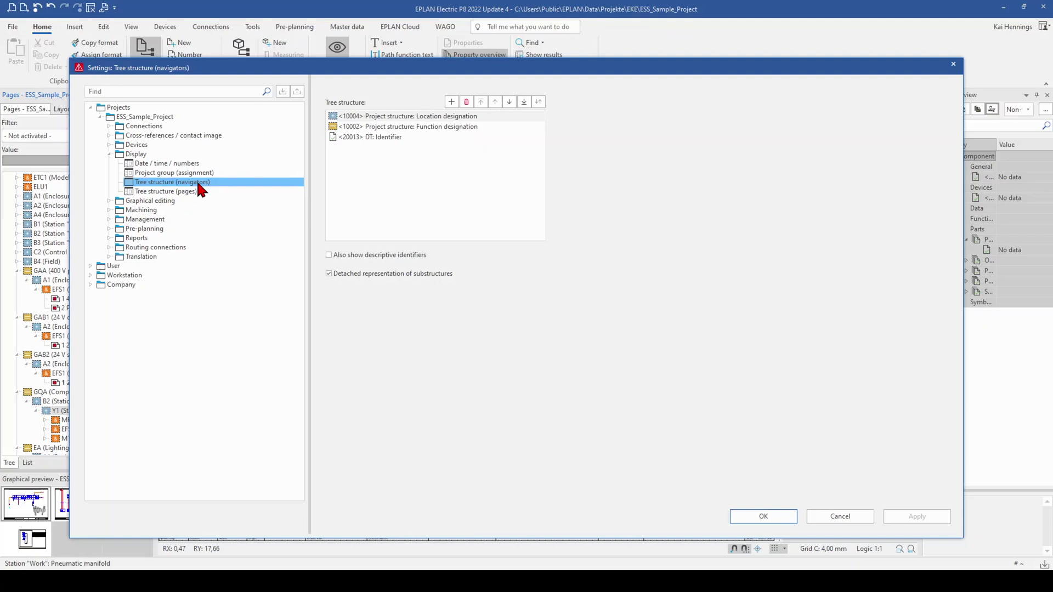
click(180, 193)
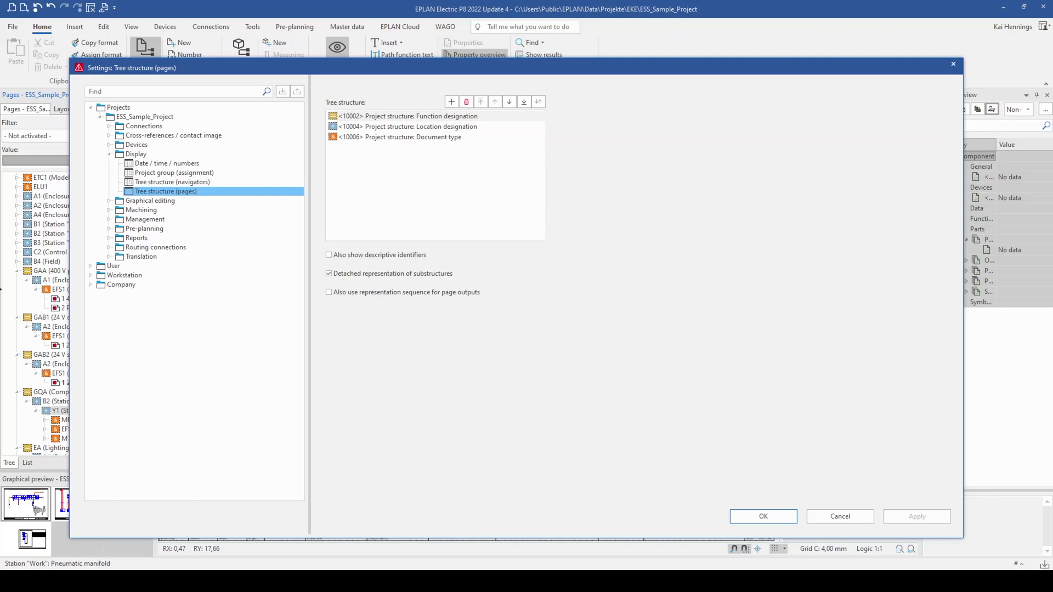
click(353, 129)
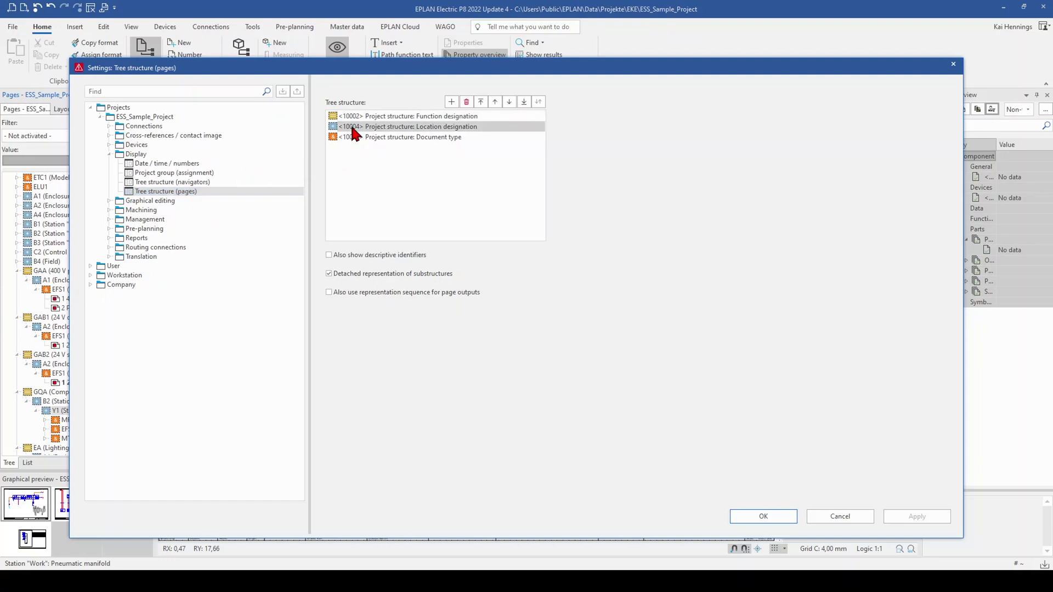
click(495, 102)
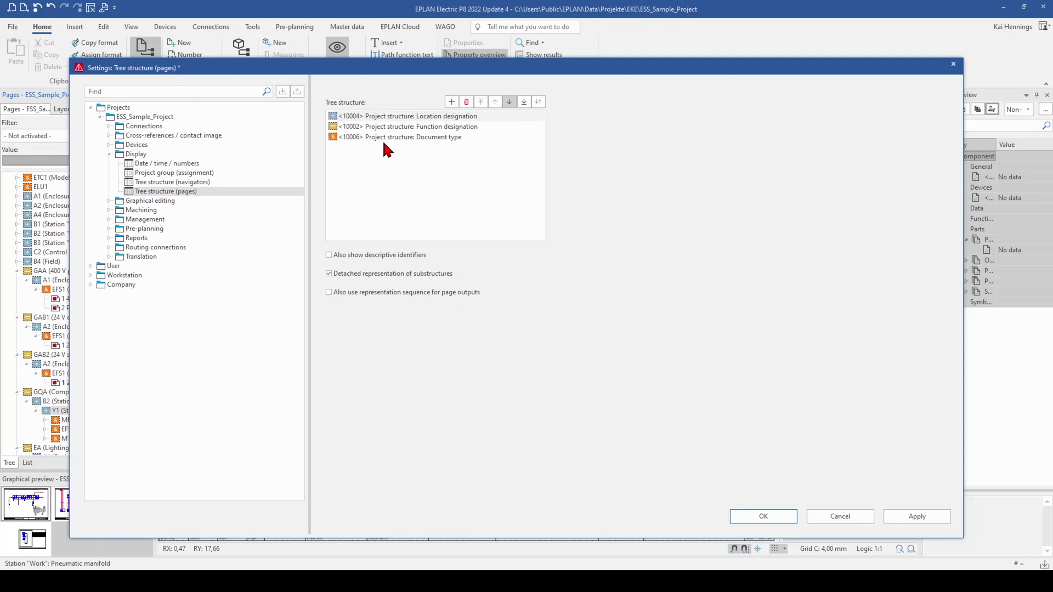
click(910, 522)
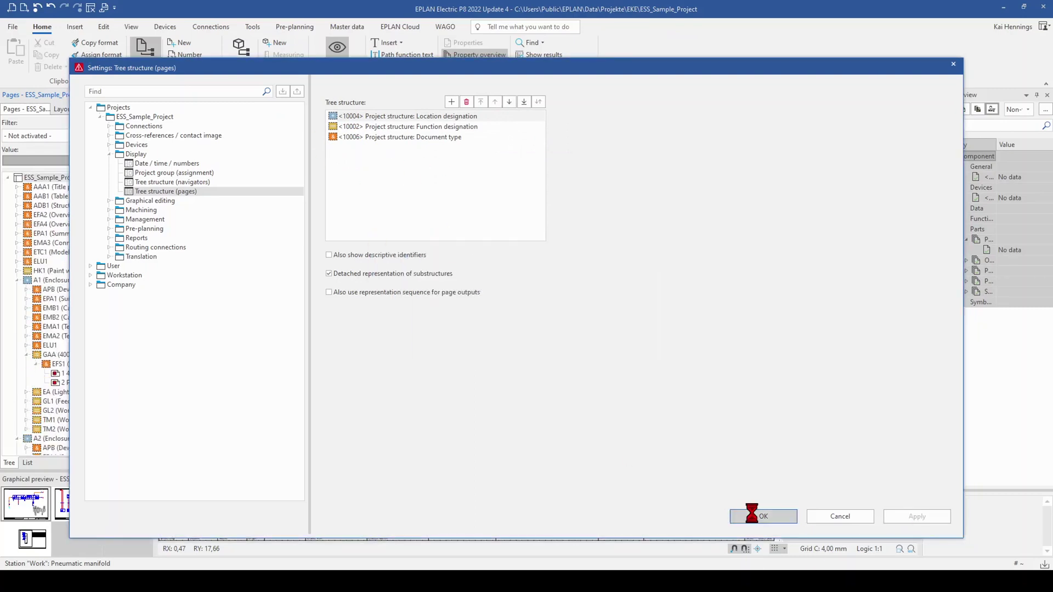
click(763, 517)
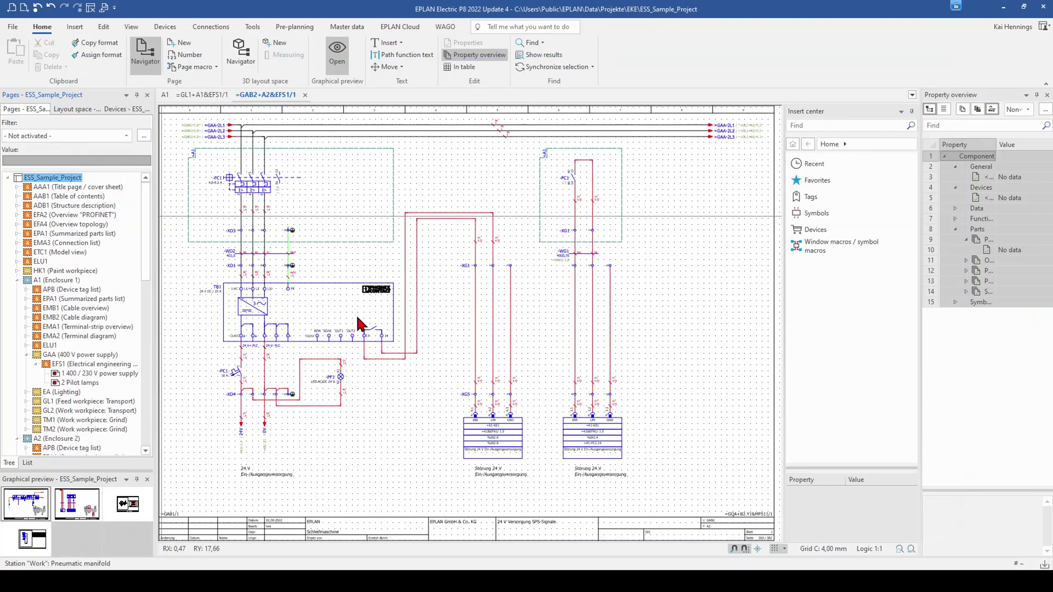
- Collapse A1, A2 and B2, then expand AAA1 and open the Title page / cover sheet
click(17, 280)
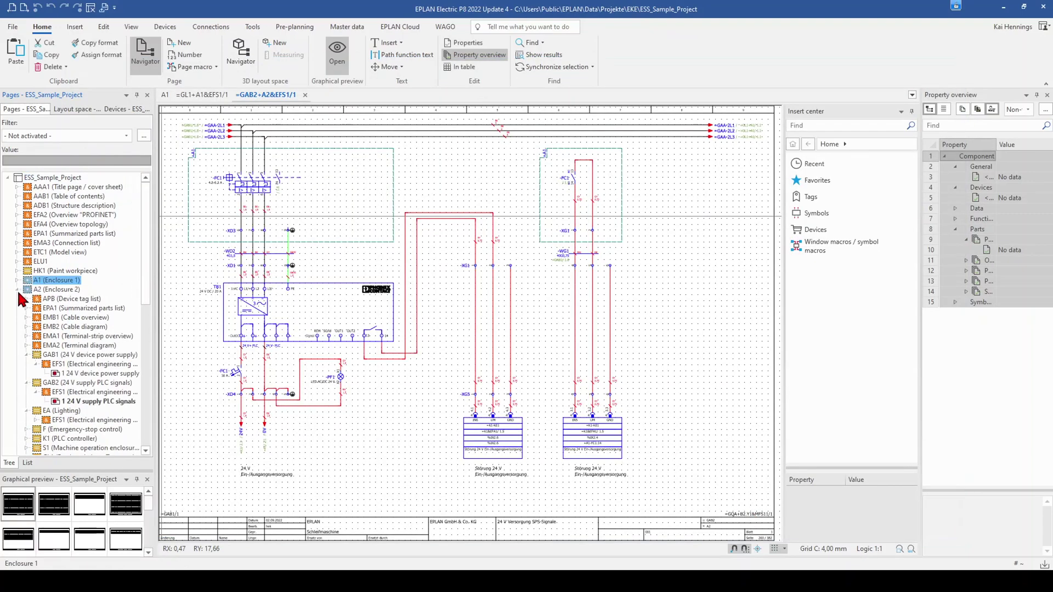
click(17, 290)
click(17, 327)
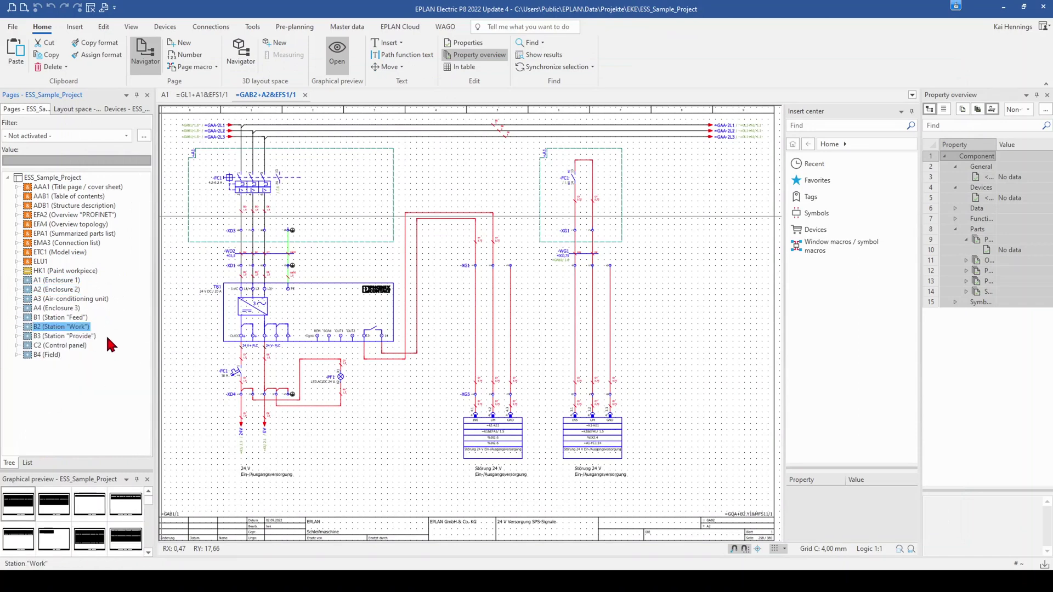
click(54, 188)
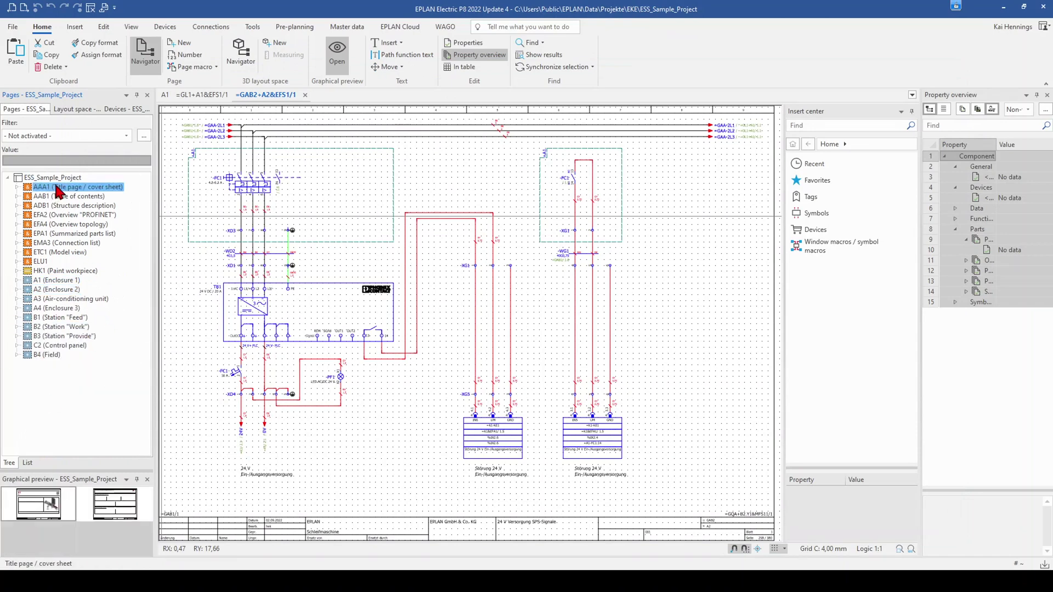
click(17, 187)
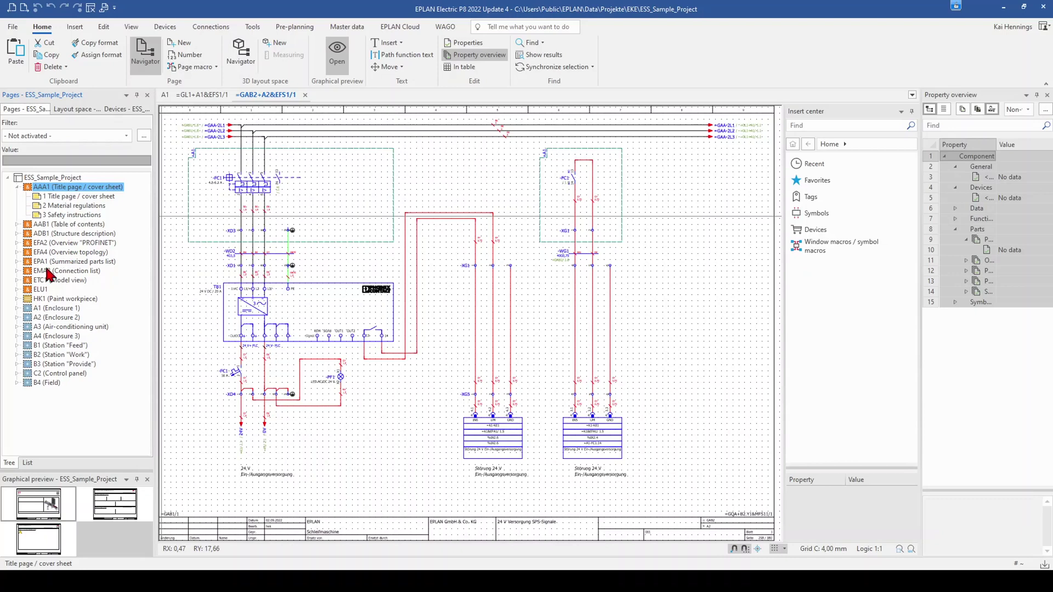
double_click(65, 198)
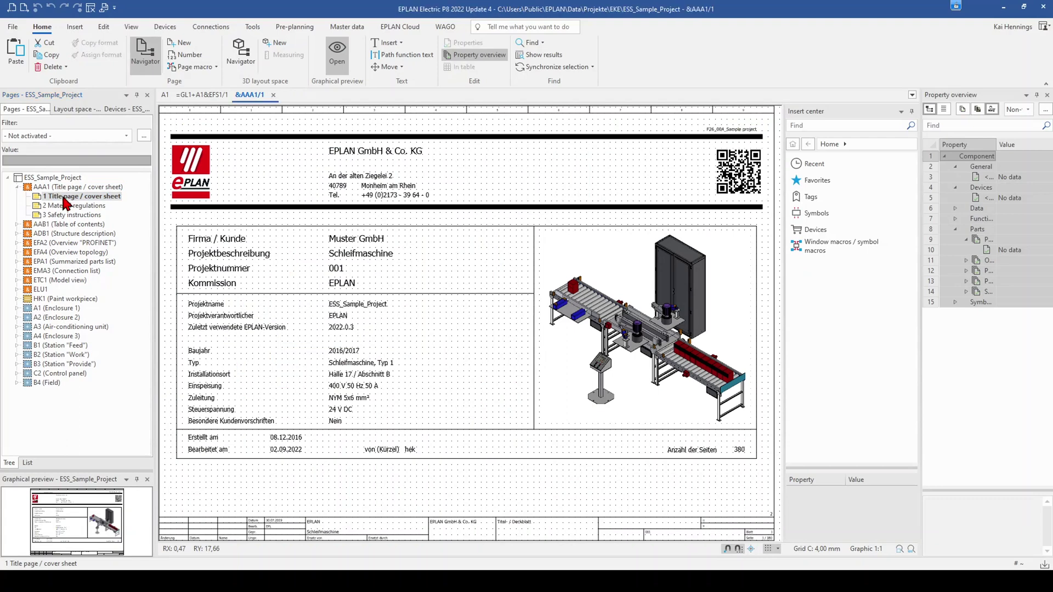
- Expand A1 Enclosure 1, open the 400 / 230 V power supply page, then collapse GAA
double_click(23, 308)
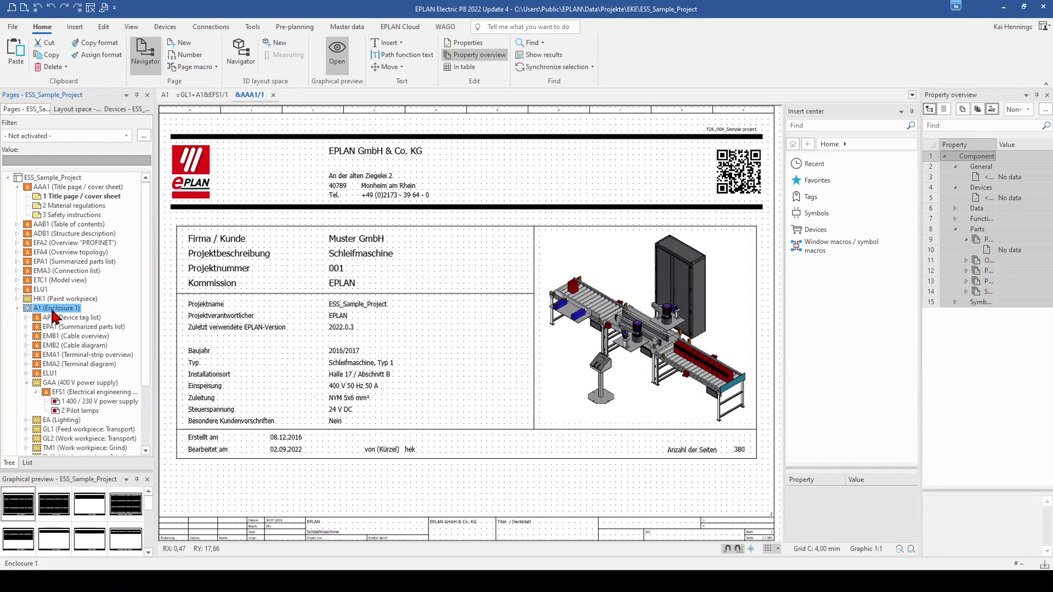
click(44, 382)
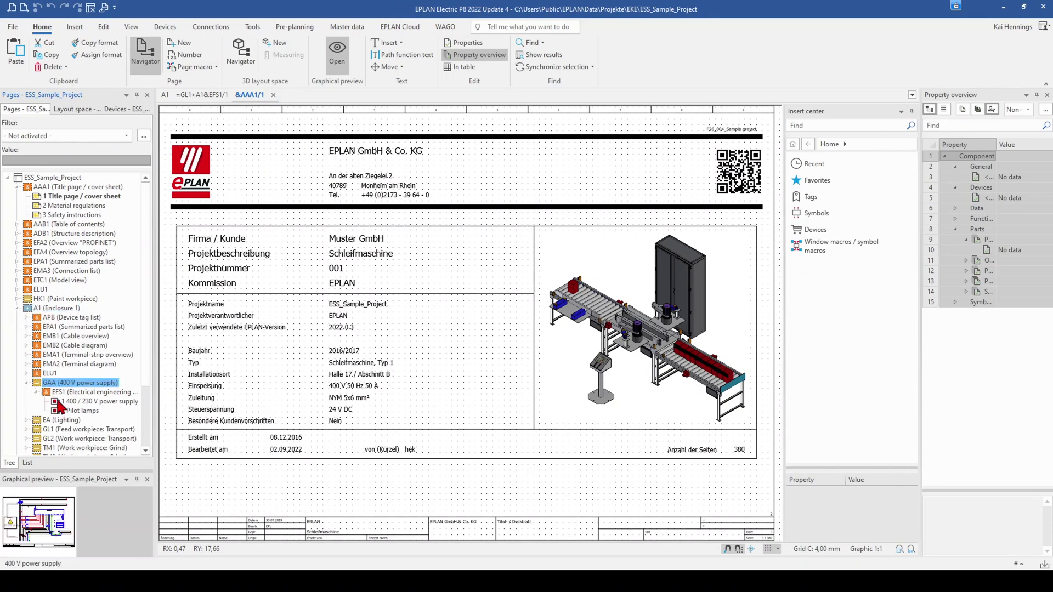
scroll(72, 386, down, 3)
click(75, 328)
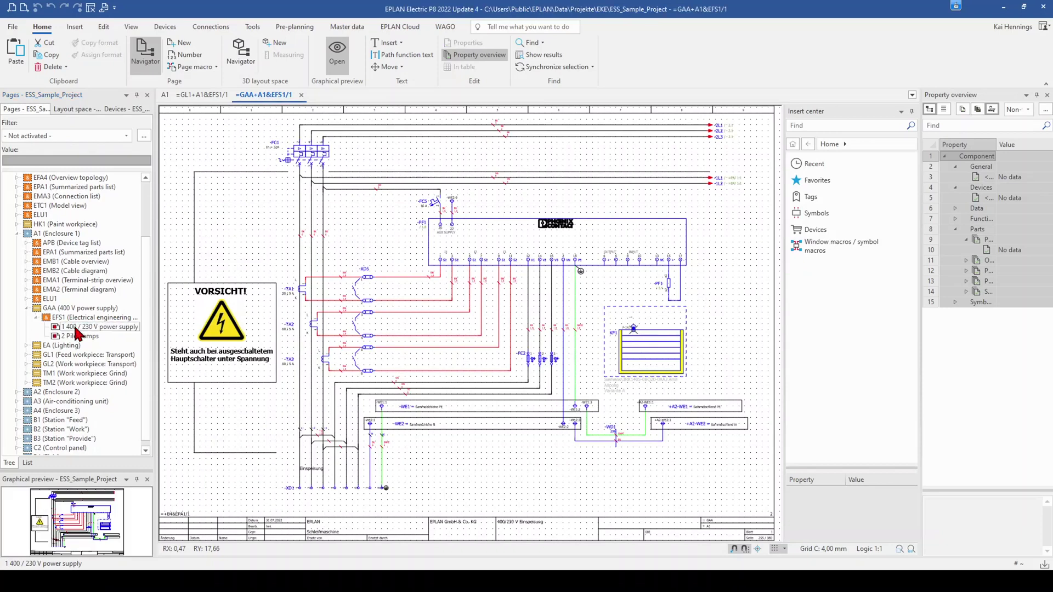
click(72, 328)
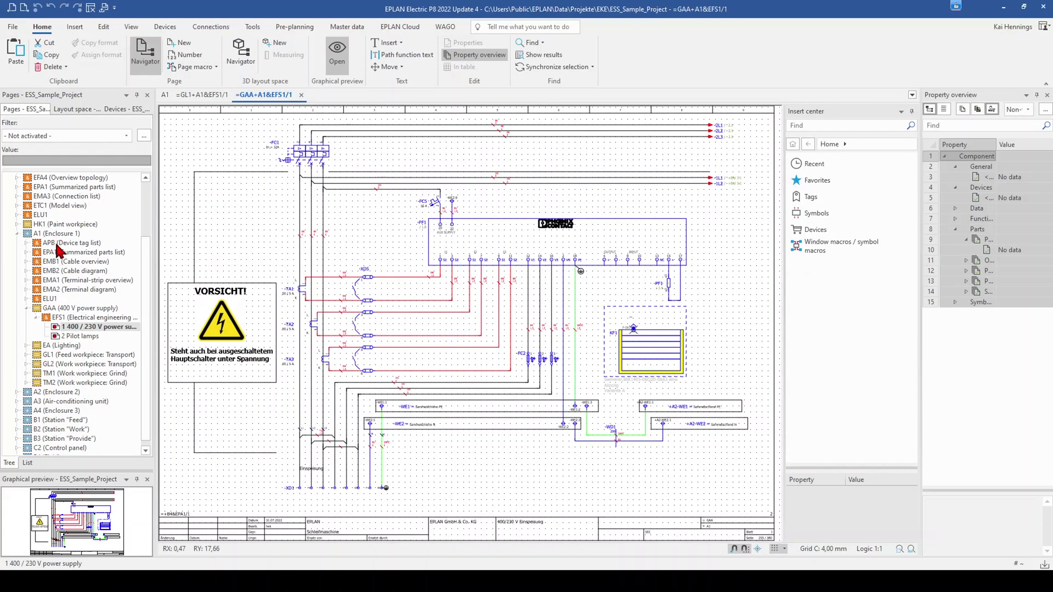
click(55, 401)
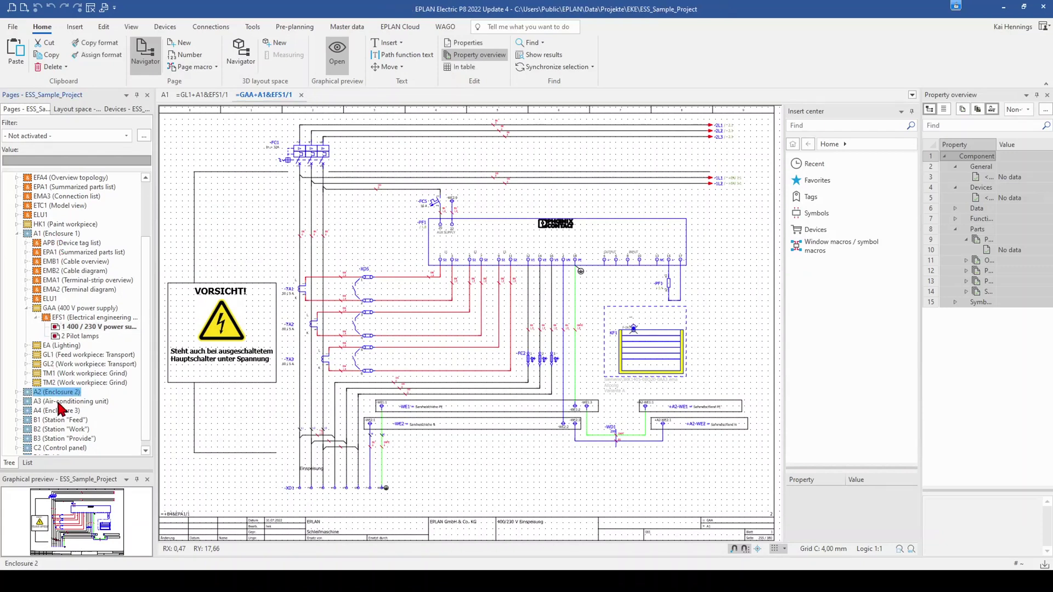
click(60, 411)
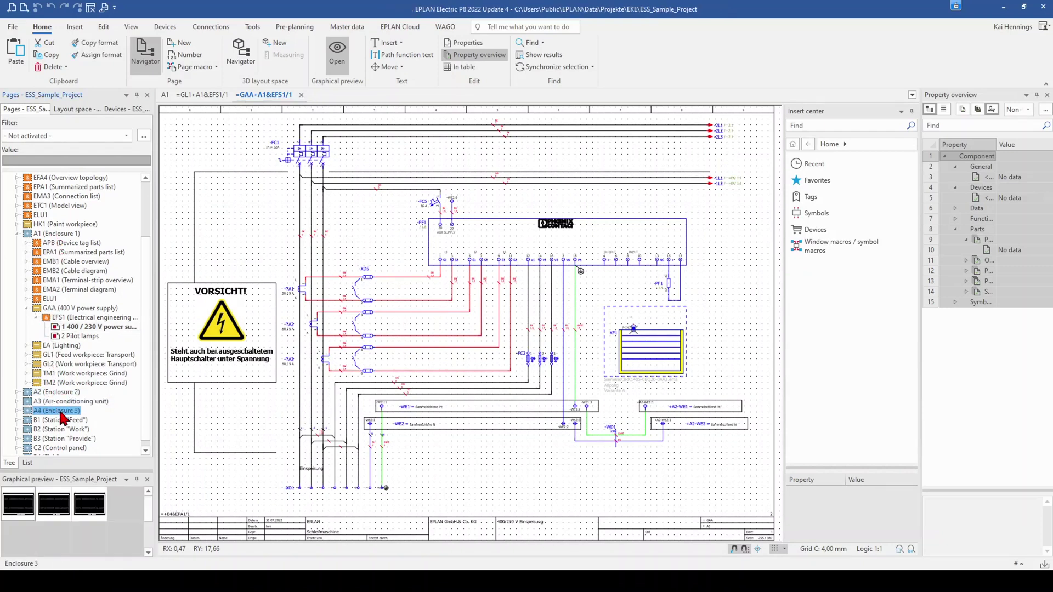
double_click(32, 309)
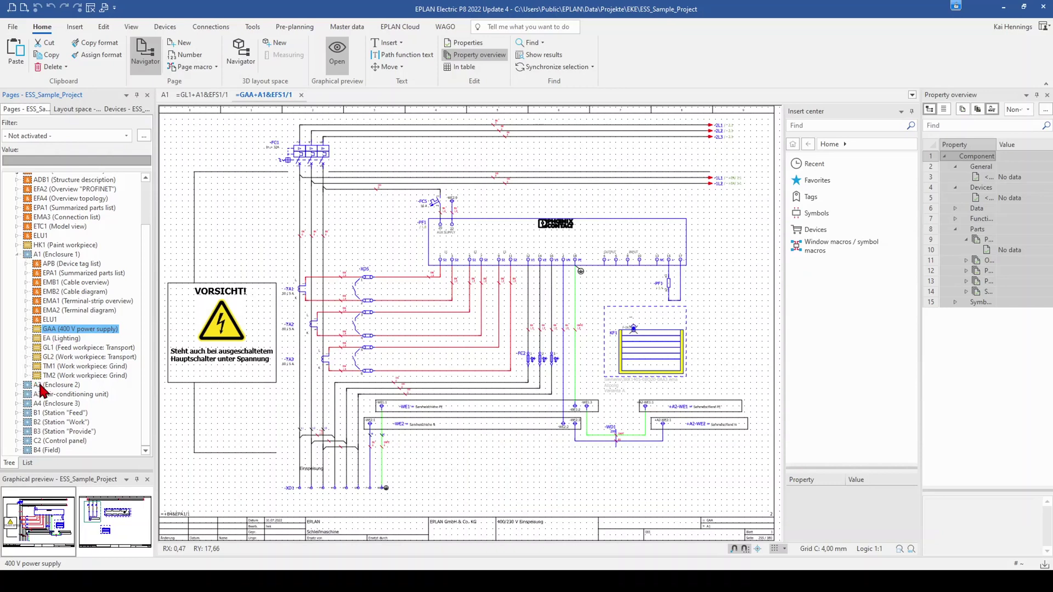
- Toggle GAA open and closed, then select GL1 and GL2 together under Enclosure 1
click(25, 328)
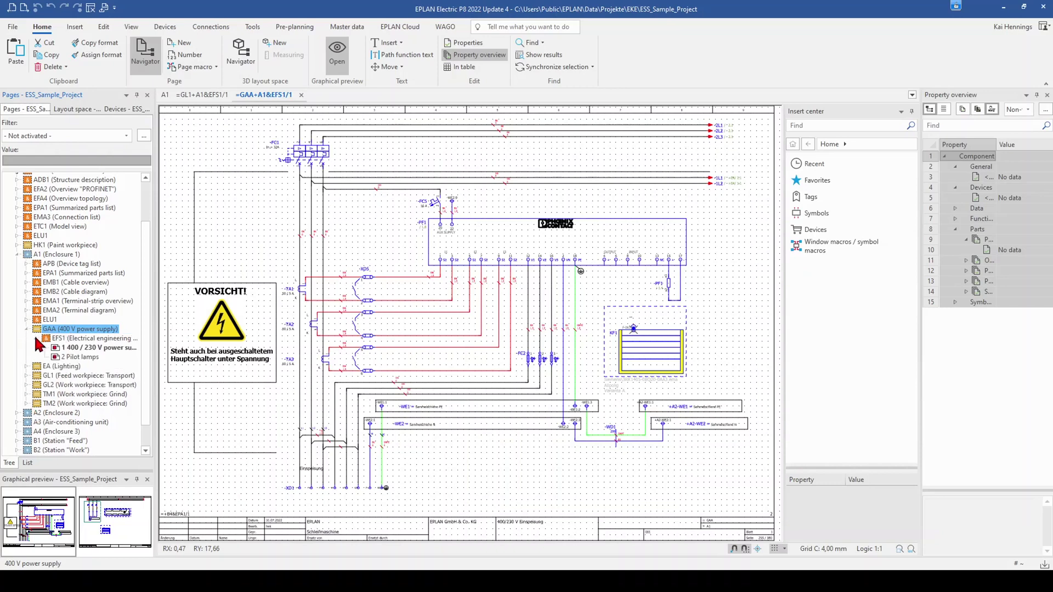
click(26, 328)
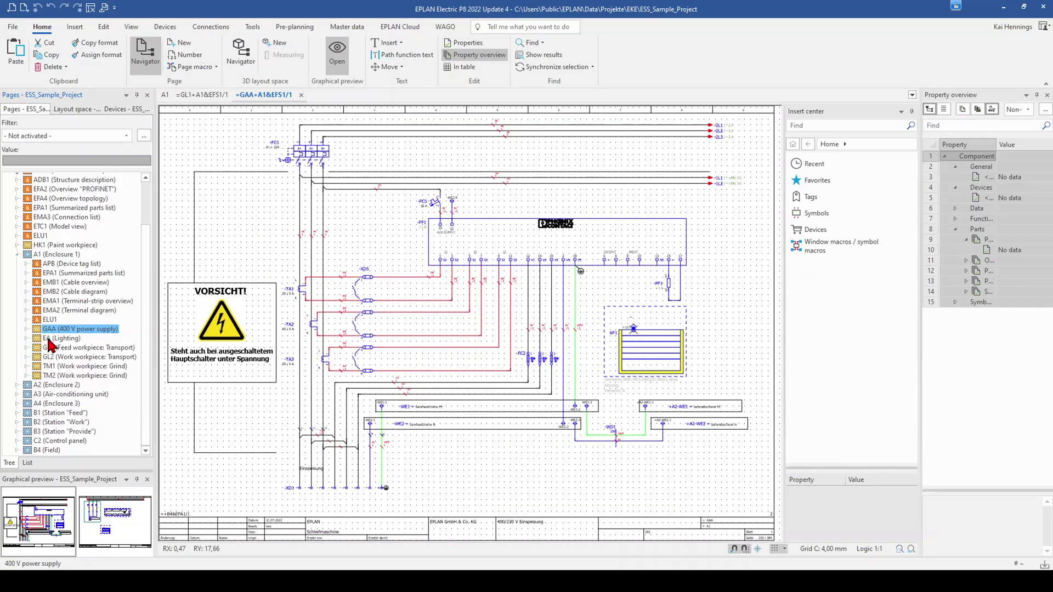
click(68, 349)
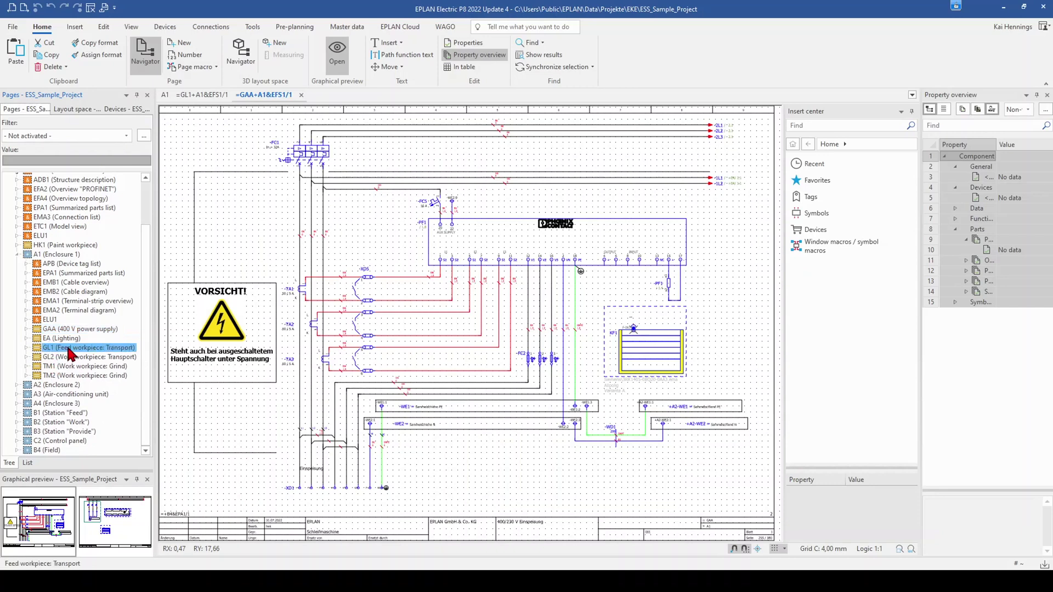
shift+click(64, 357)
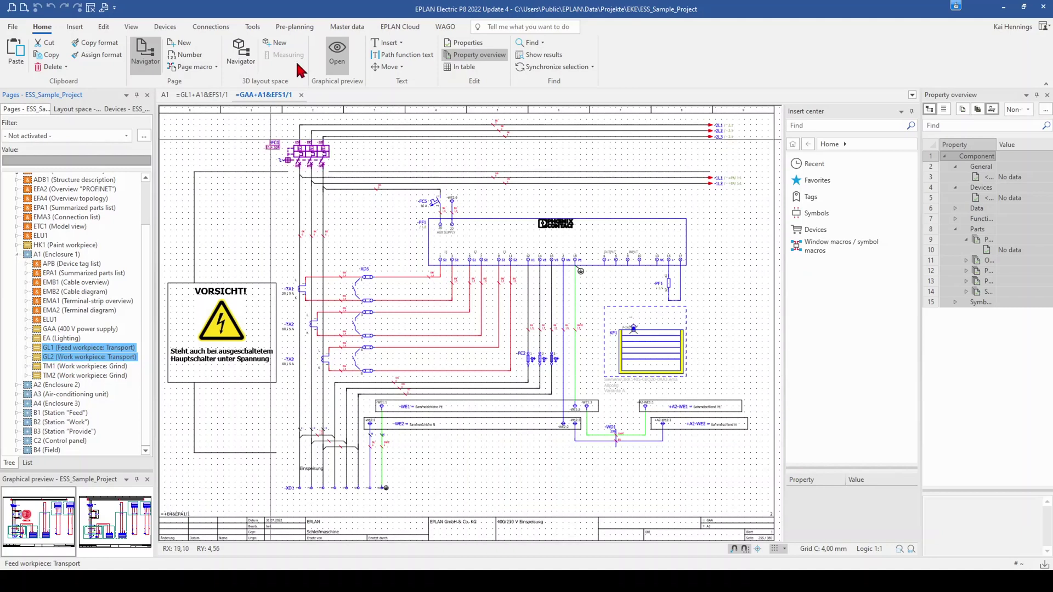
- Open structure identifier management on the Function designation list and locate GL1 and GL2
click(254, 28)
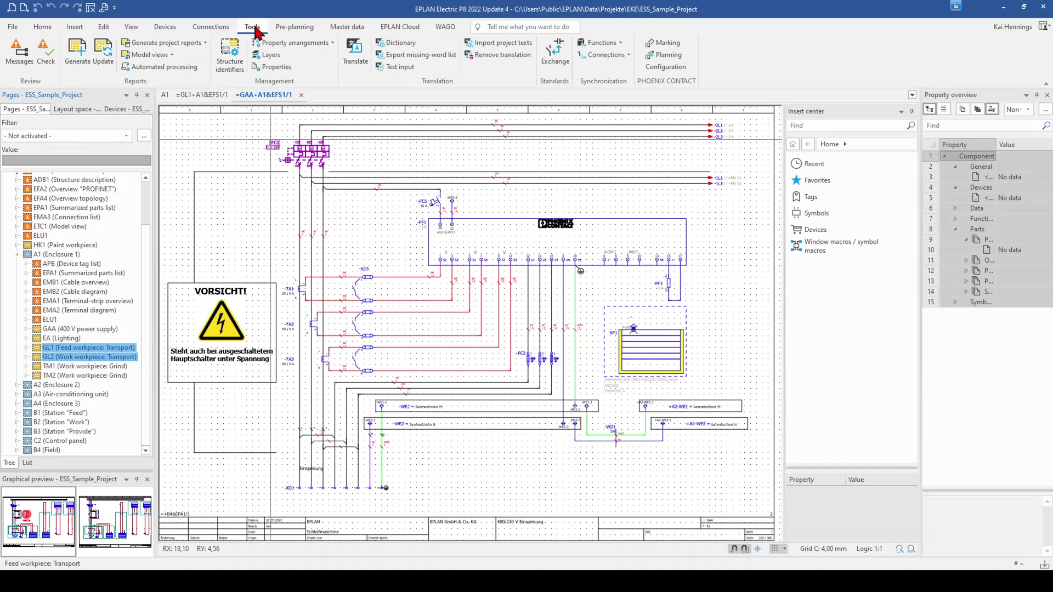
click(231, 72)
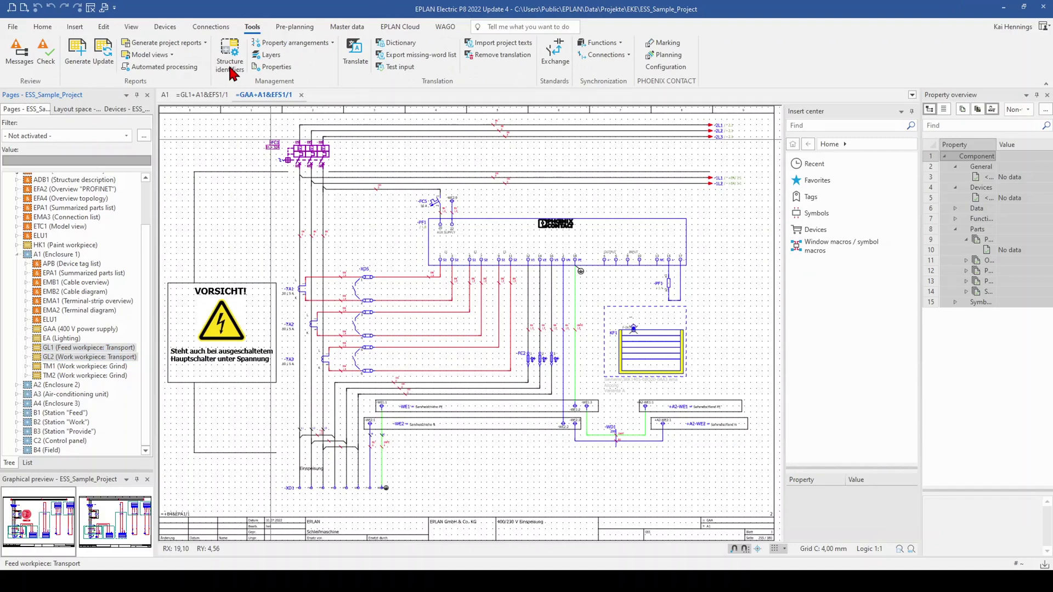
click(232, 72)
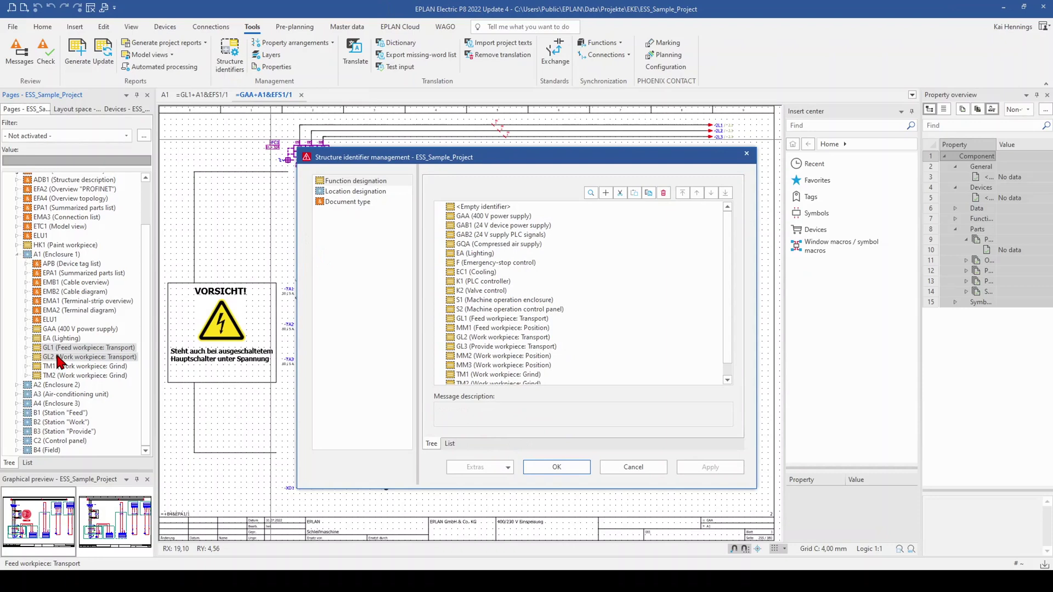
click(345, 183)
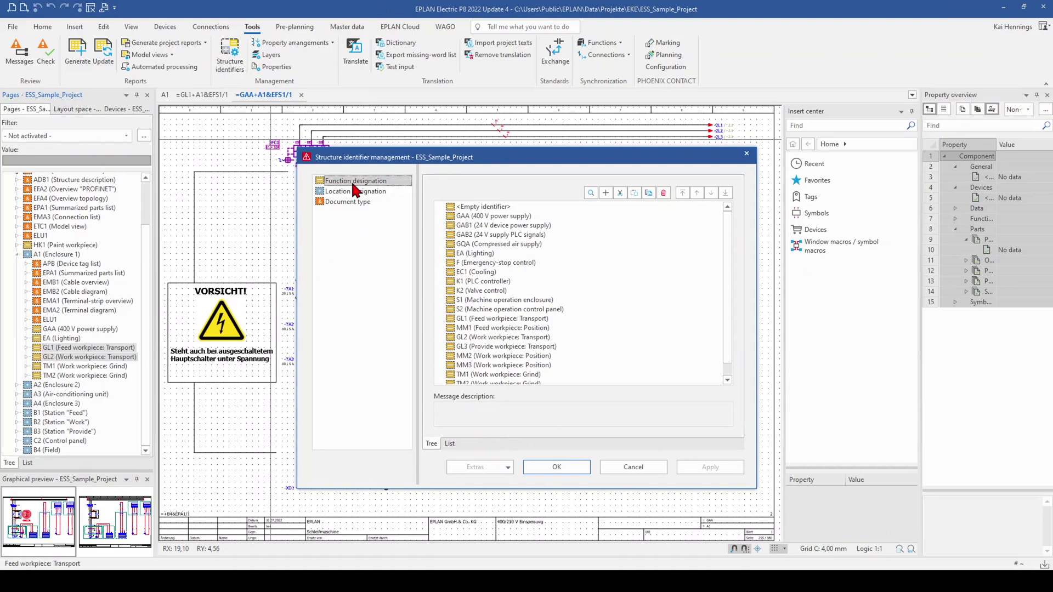
click(485, 253)
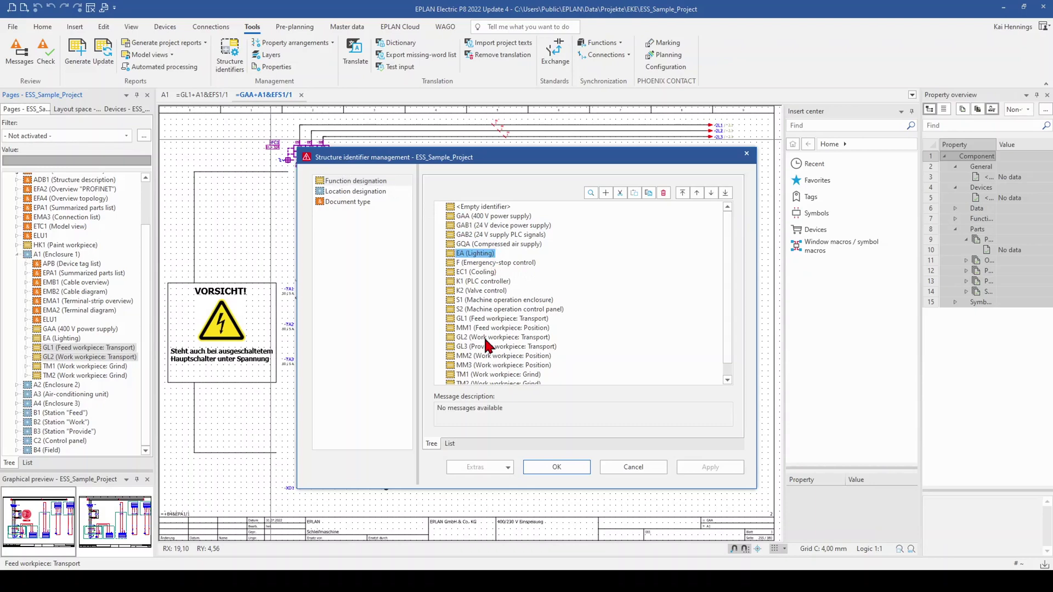
scroll(486, 346, down, 1)
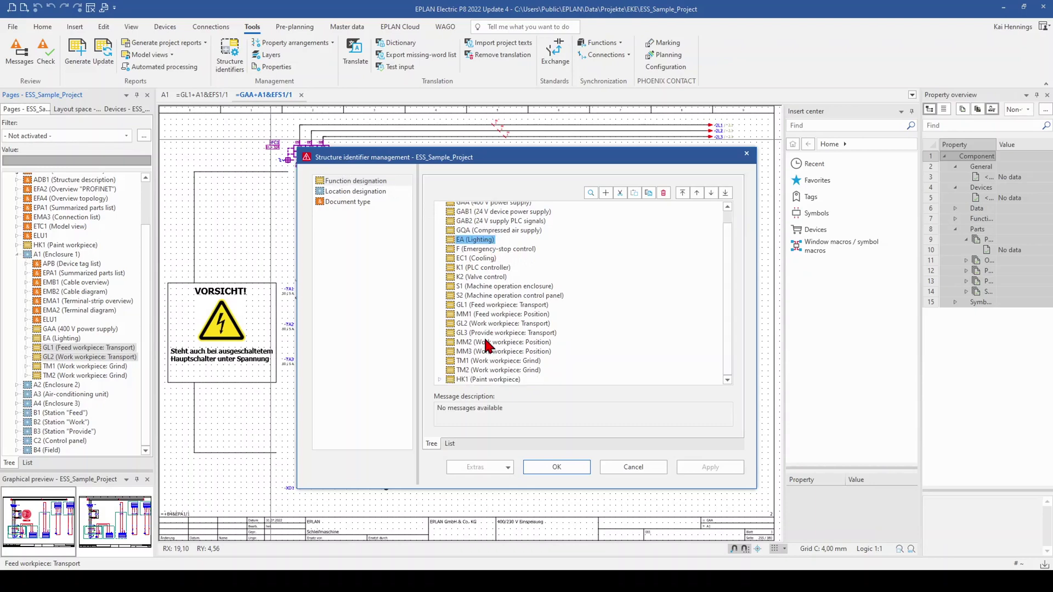
click(477, 306)
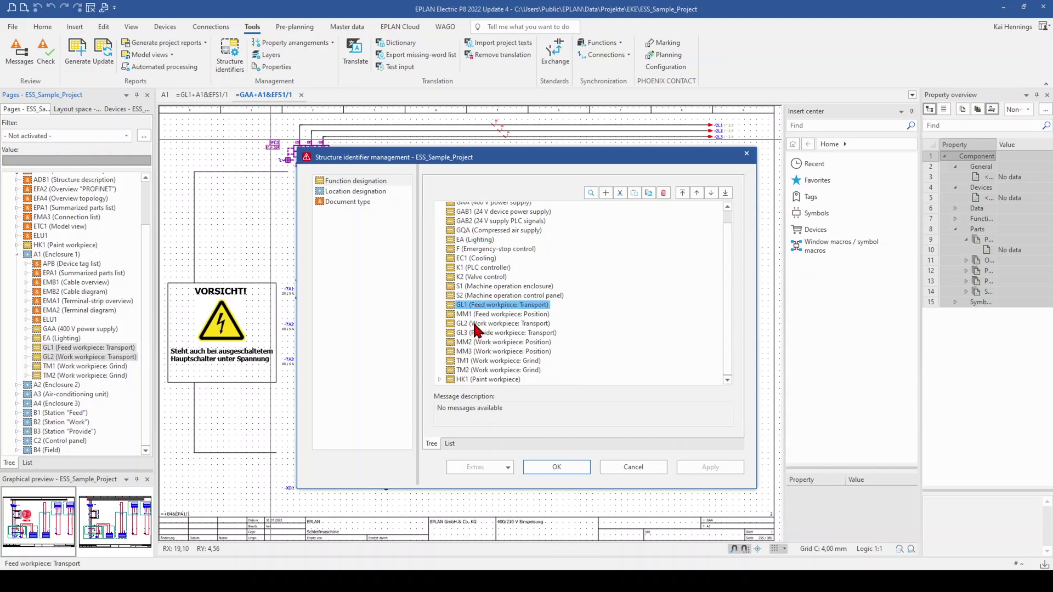
click(475, 325)
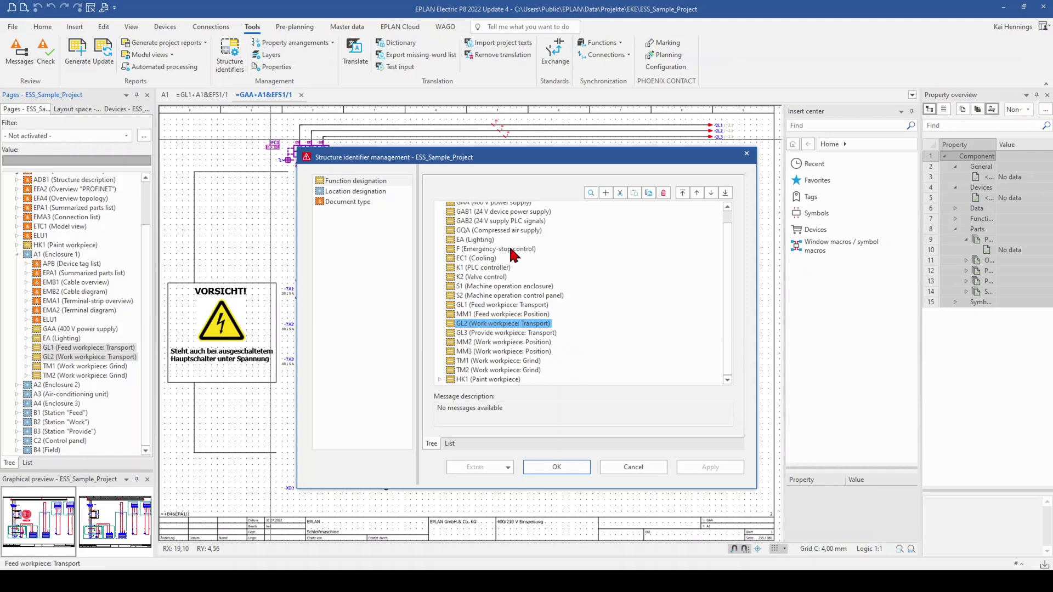
- Move GL1 and GL2 up four positions each and apply the new order to the project
click(478, 306)
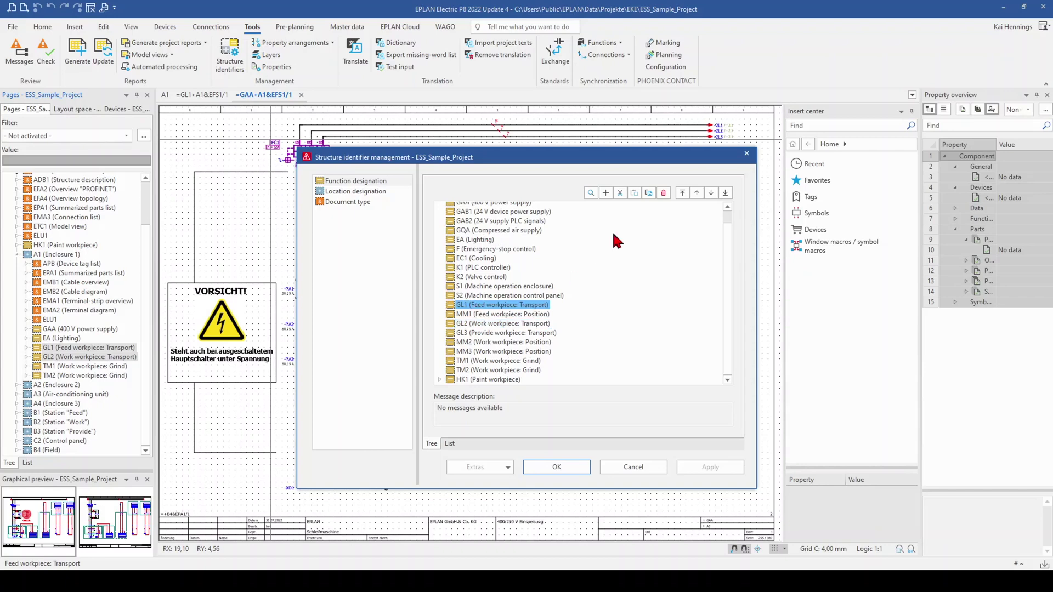
click(696, 193)
click(697, 192)
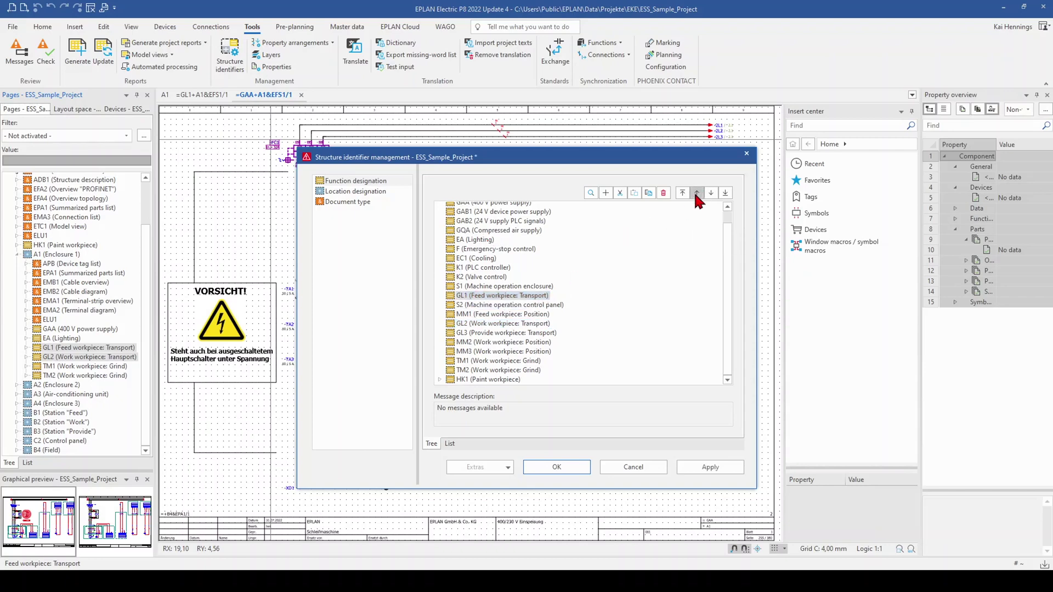
click(697, 192)
click(696, 193)
click(696, 192)
click(696, 193)
click(696, 193)
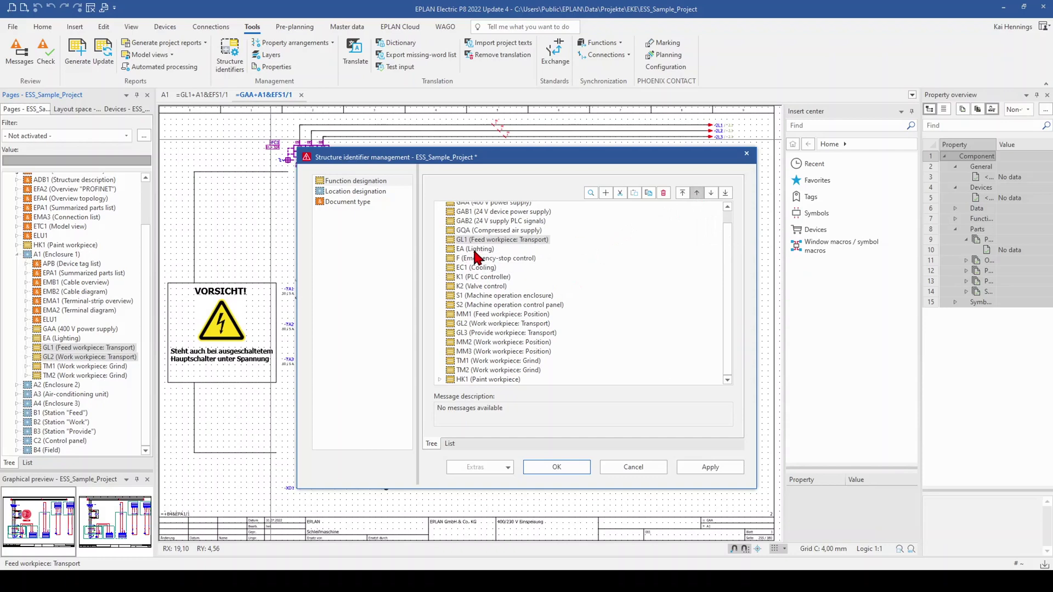
click(470, 323)
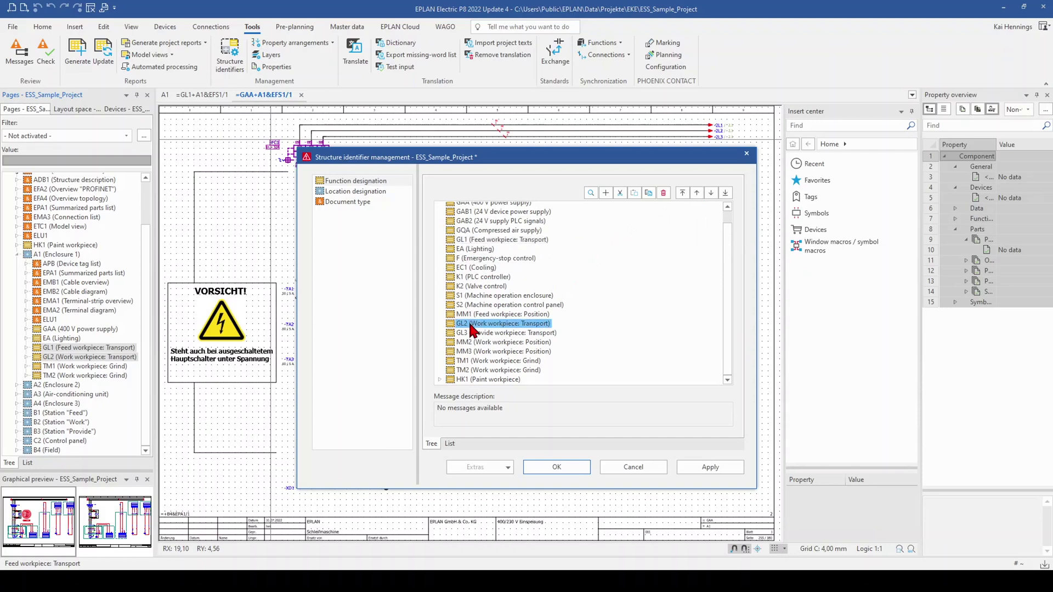
click(696, 193)
click(696, 193)
click(696, 192)
click(696, 192)
click(696, 192)
click(696, 192)
click(696, 192)
click(696, 193)
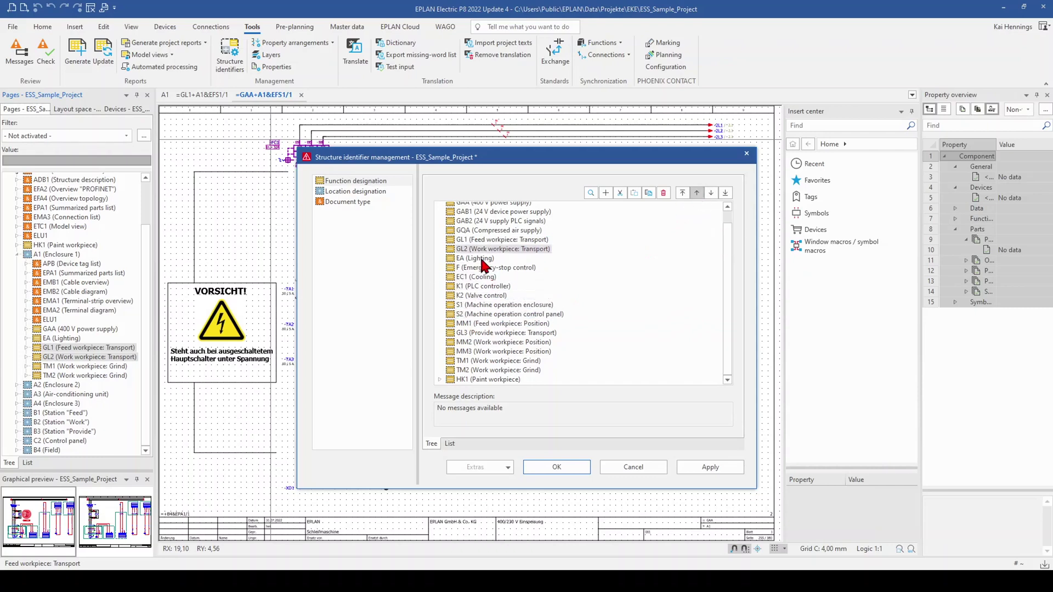
click(691, 467)
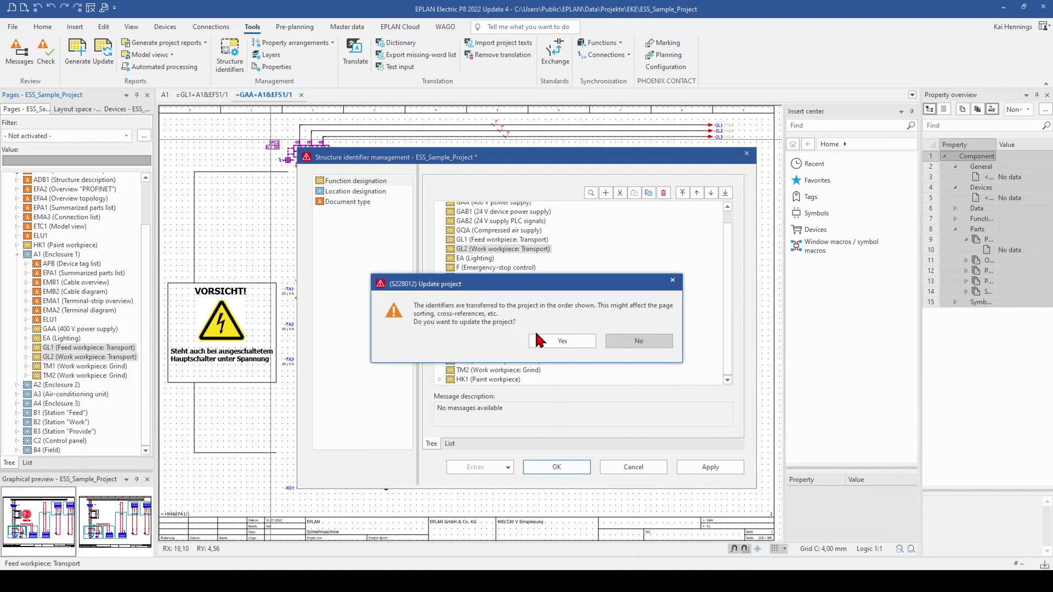
click(550, 341)
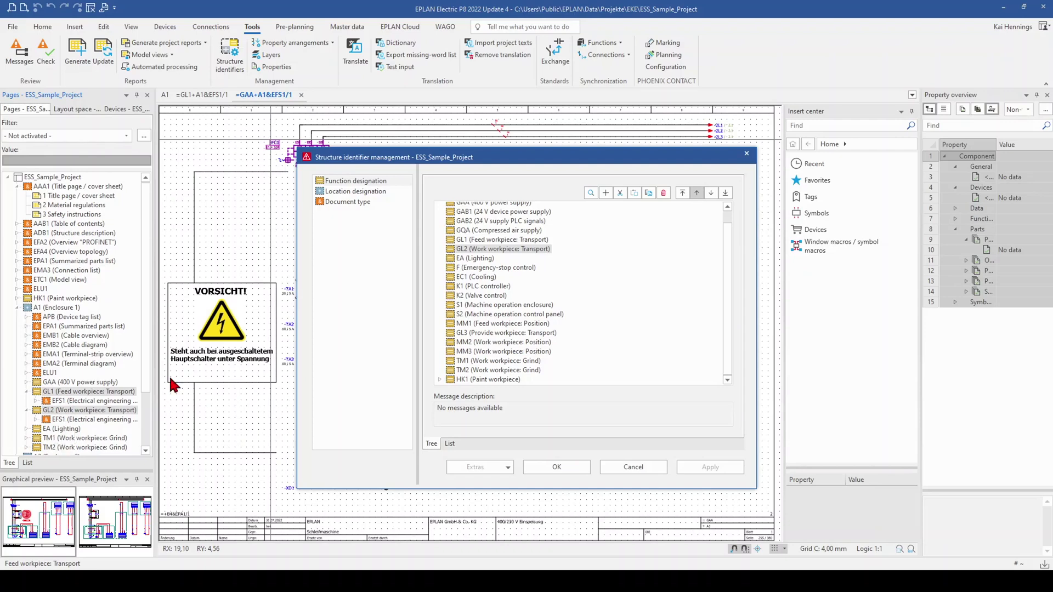
click(354, 202)
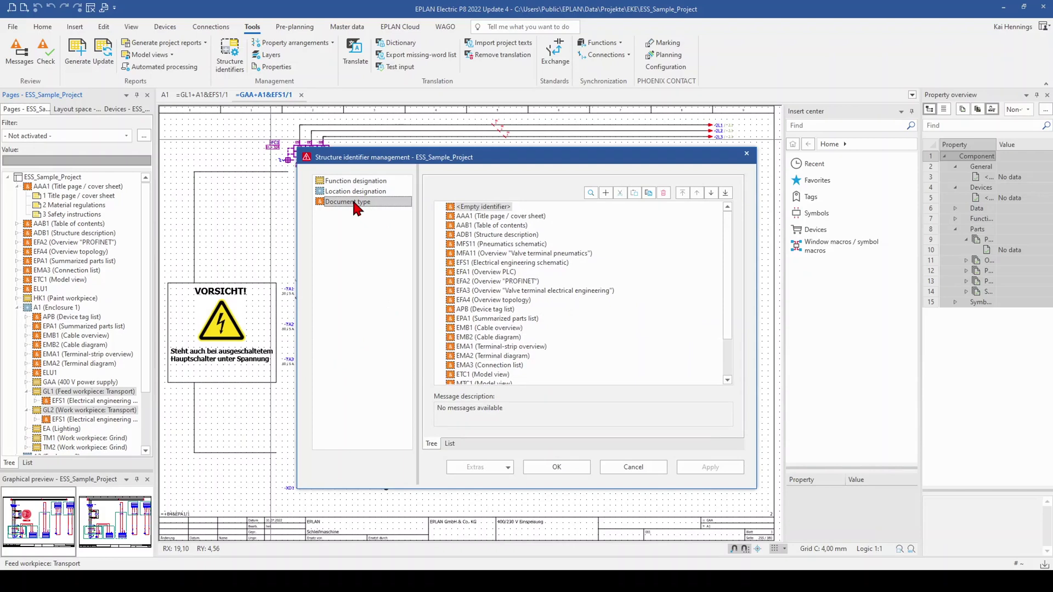
- Adjust the dialog and select EFA2 (Overview "PROFINET") in the document type list
click(79, 233)
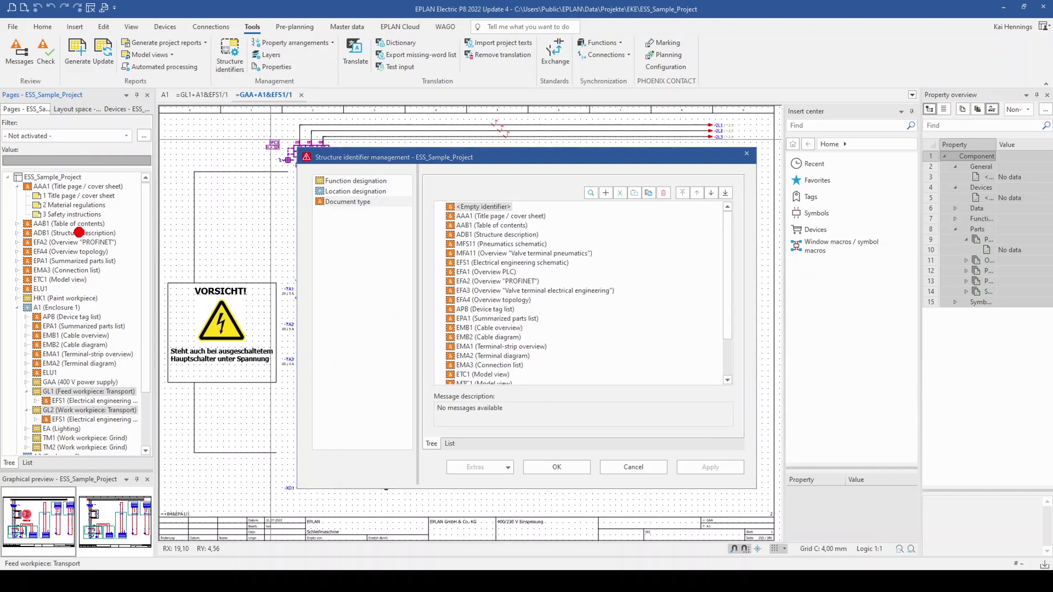
mouse_move(79, 232)
mouse_down()
mouse_move(11, 230)
mouse_move(7, 245)
mouse_move(92, 252)
mouse_move(134, 239)
mouse_move(83, 234)
mouse_up()
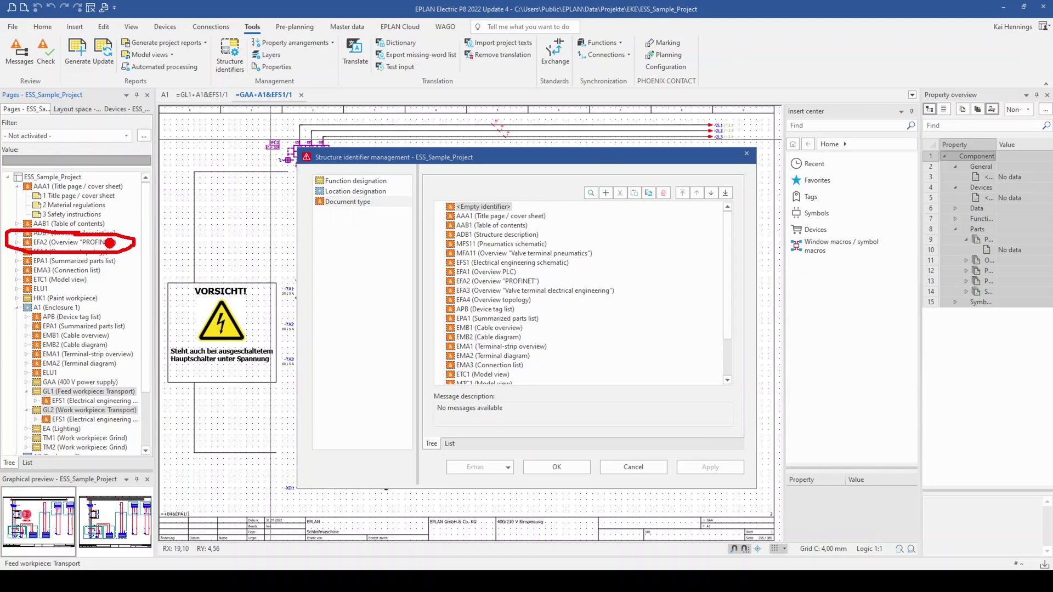
mouse_move(110, 242)
mouse_down()
mouse_move(143, 267)
mouse_move(136, 280)
mouse_move(85, 290)
mouse_move(140, 298)
mouse_up()
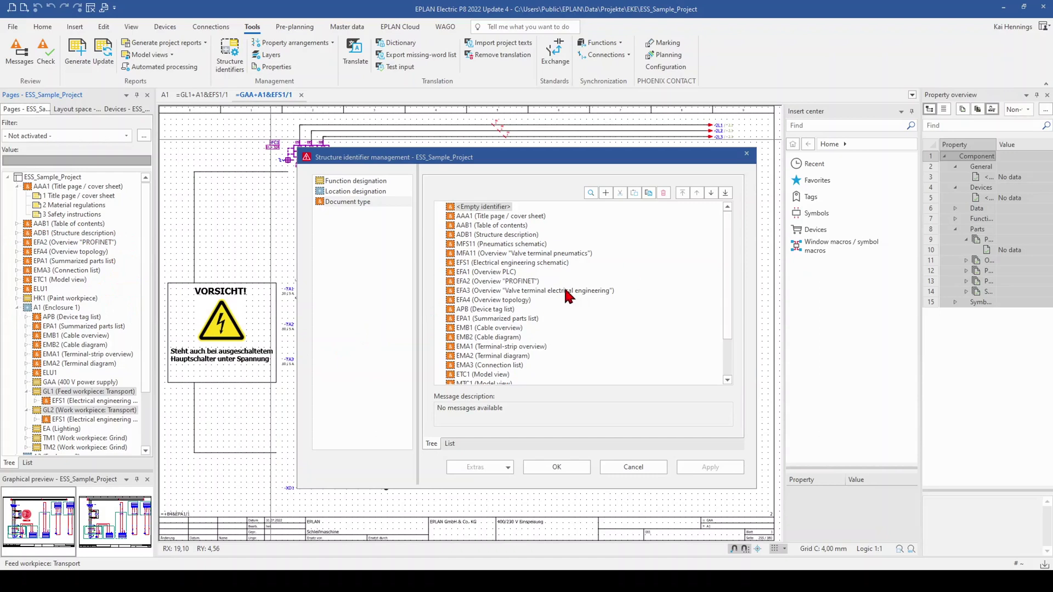
click(485, 282)
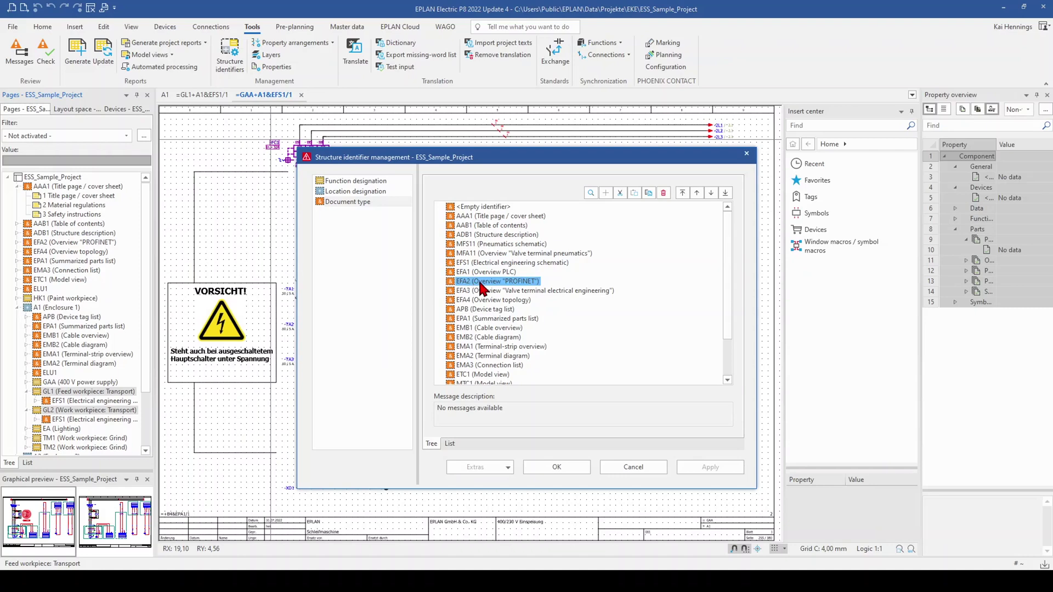
- Move EFA2 down four positions after ETC1, apply and confirm, then close the dialog
click(711, 193)
click(711, 193)
click(711, 193)
click(711, 193)
click(711, 193)
click(710, 193)
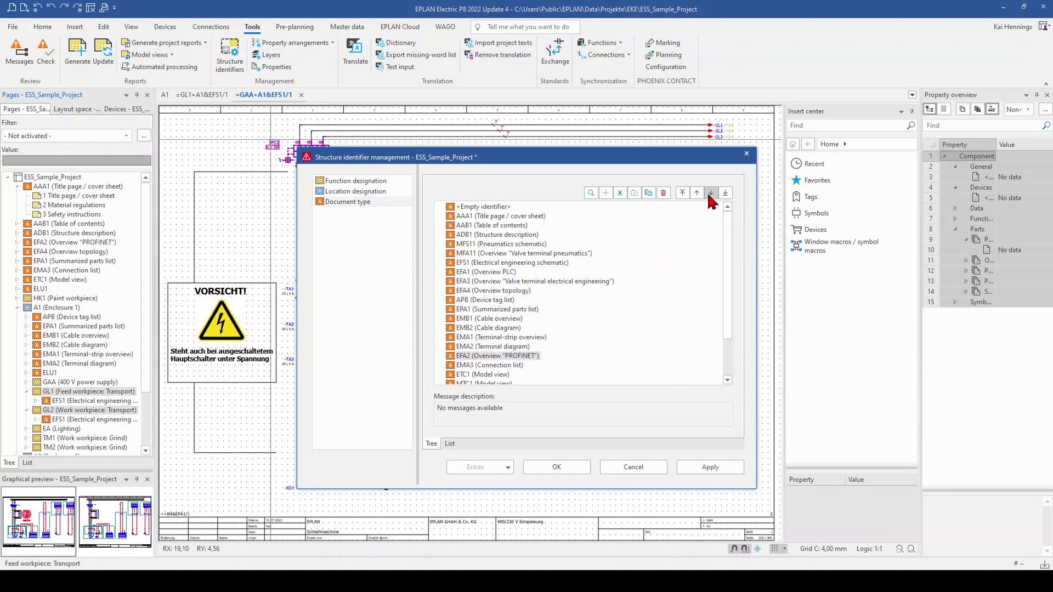
click(710, 193)
click(711, 193)
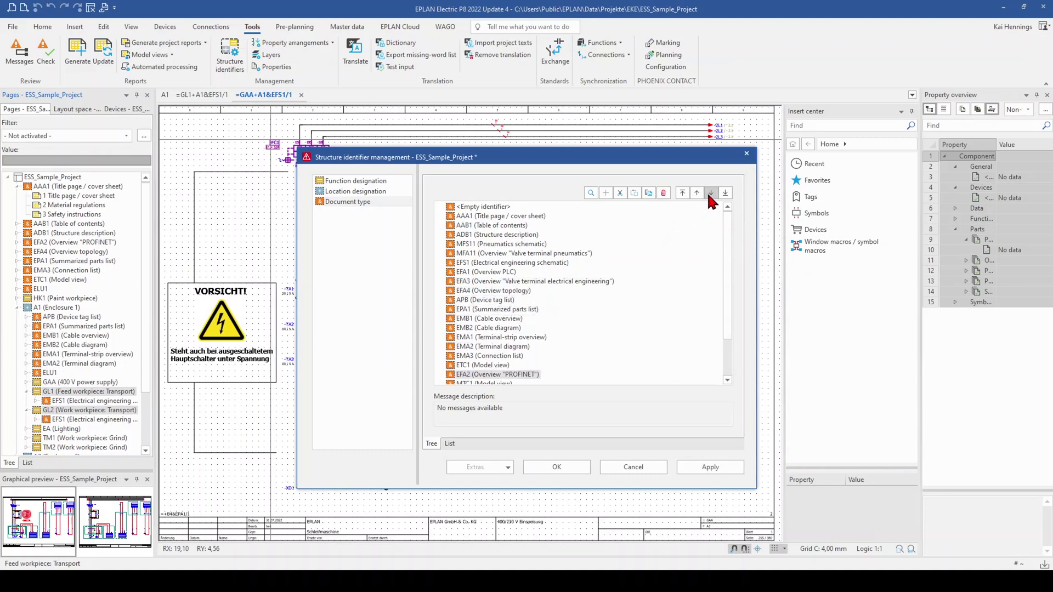
click(713, 467)
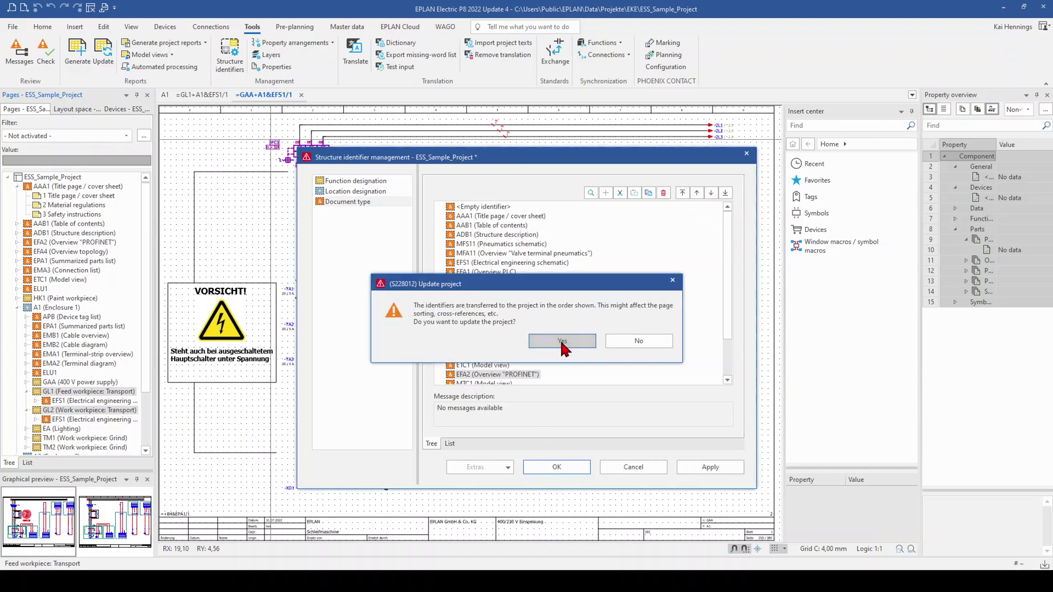
click(561, 345)
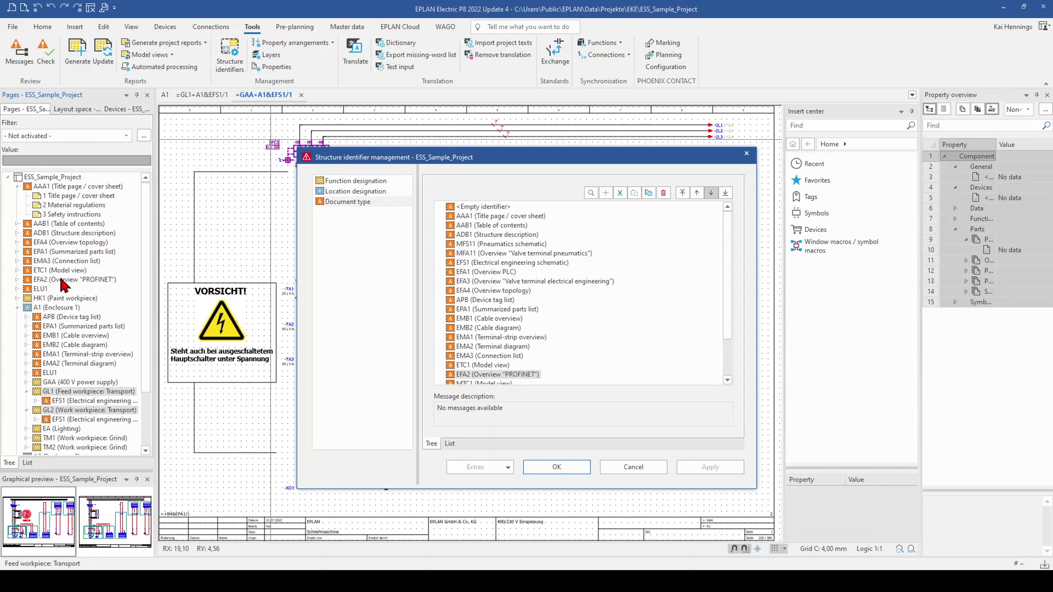
click(557, 467)
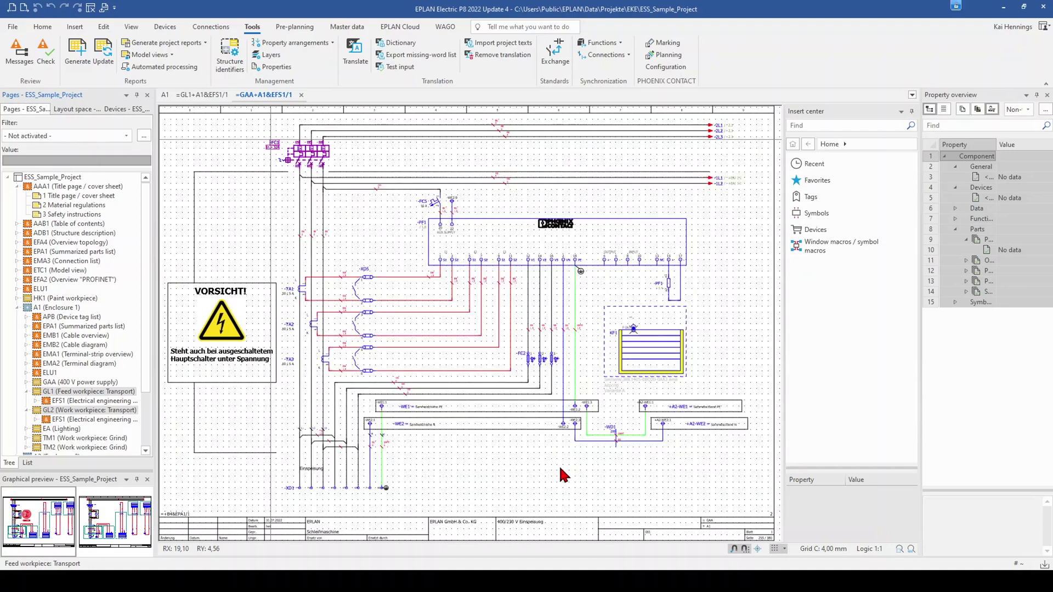
- Expand A1 > GAA > EFS1 and select the 400 / 230 V power supply page
click(18, 308)
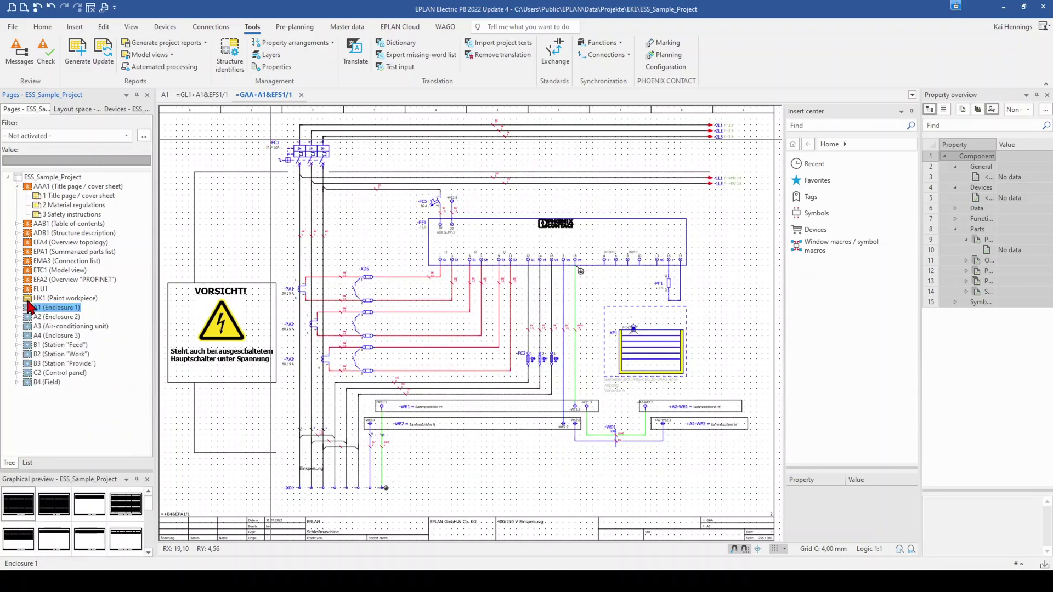
click(17, 308)
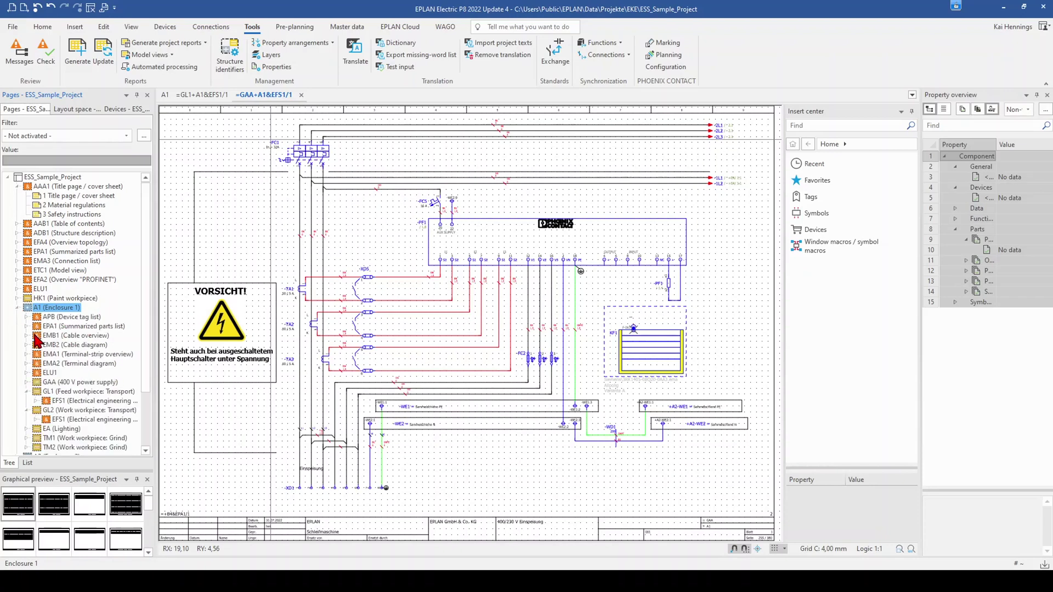
click(26, 382)
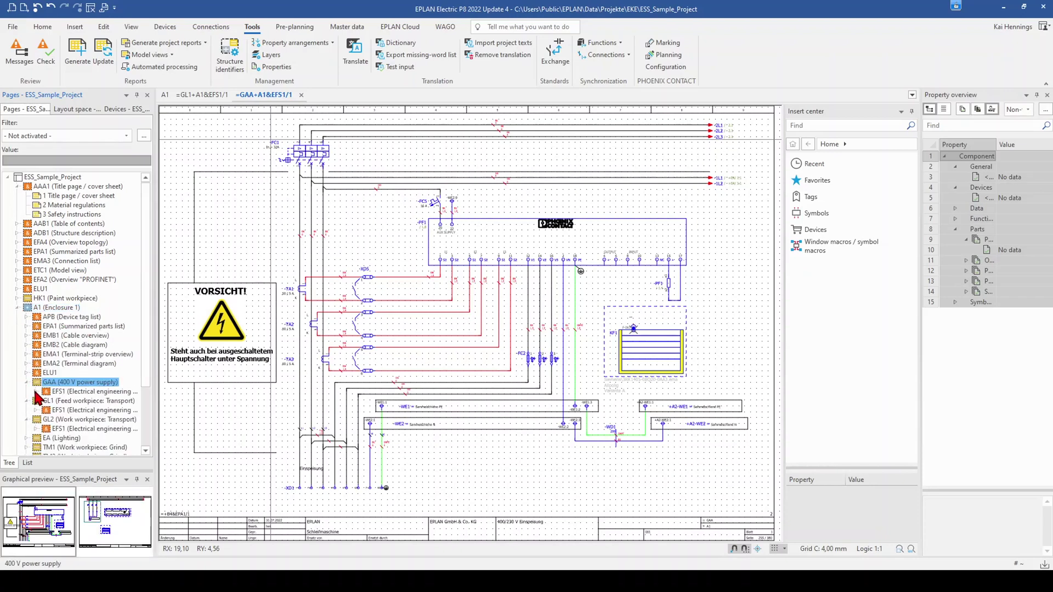
click(66, 391)
click(36, 392)
click(87, 401)
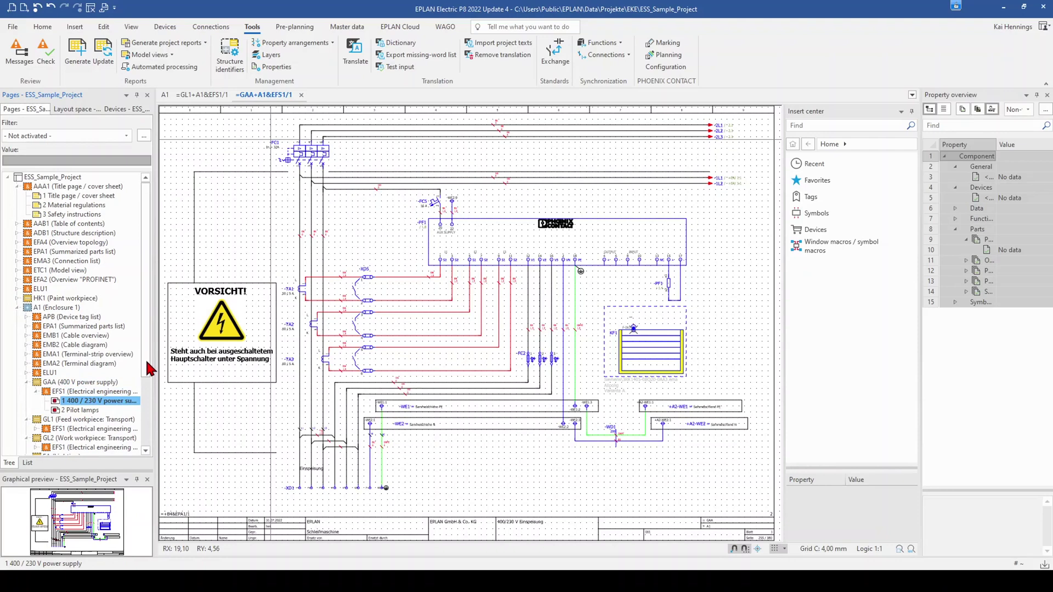
- Add the Pilot lamps page to the selection and start numbering both pages
scroll(87, 406, down, 4)
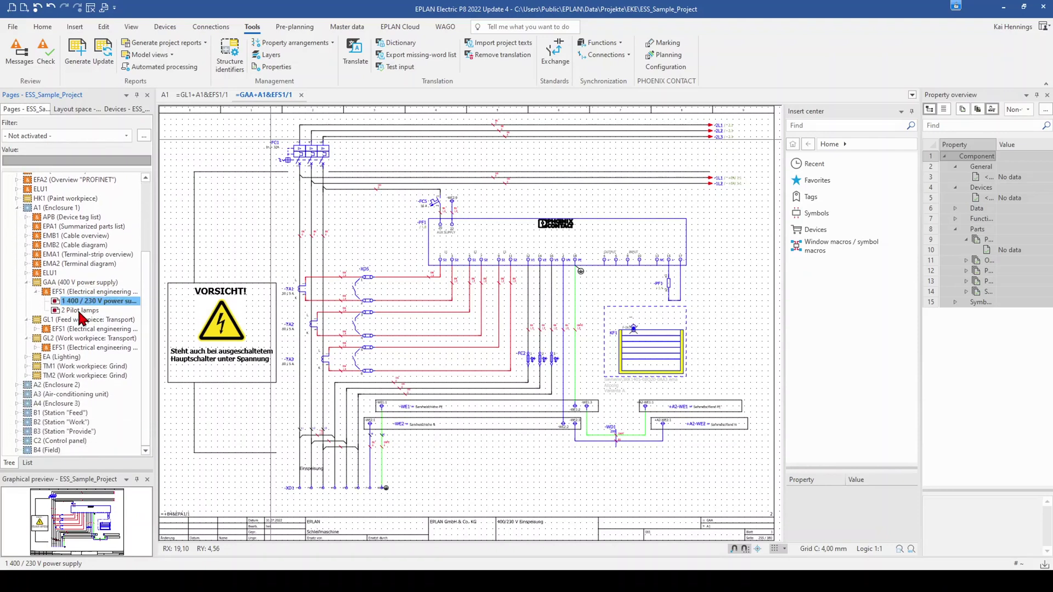
ctrl+click(72, 310)
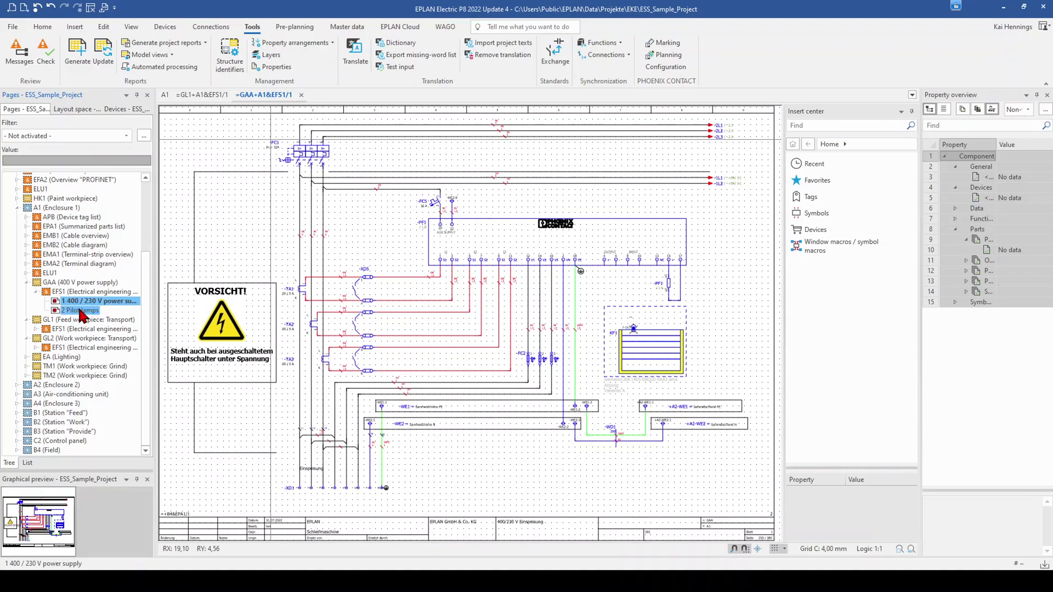
right_click(74, 307)
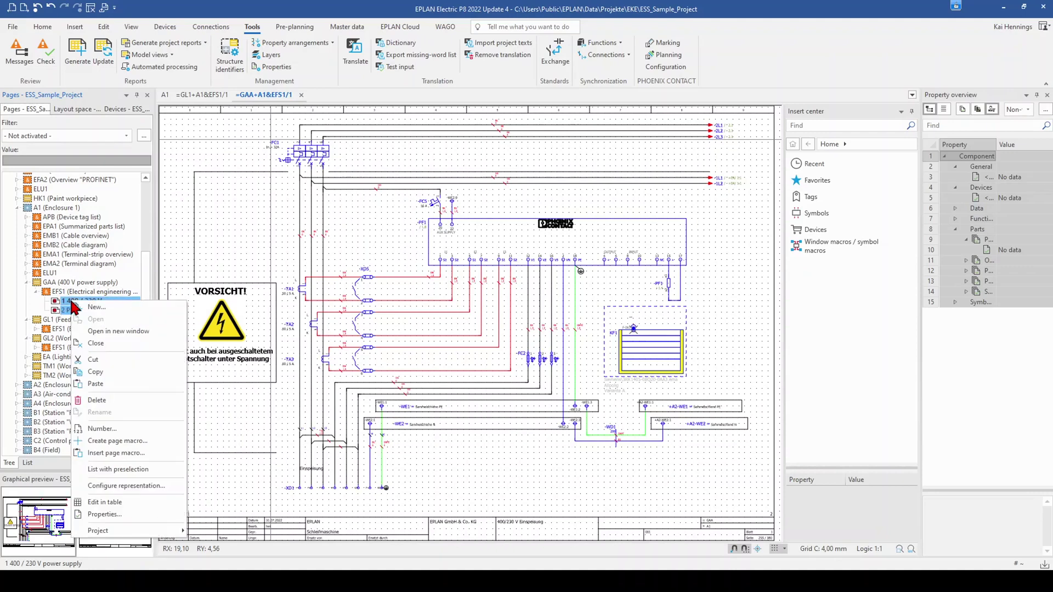
click(120, 440)
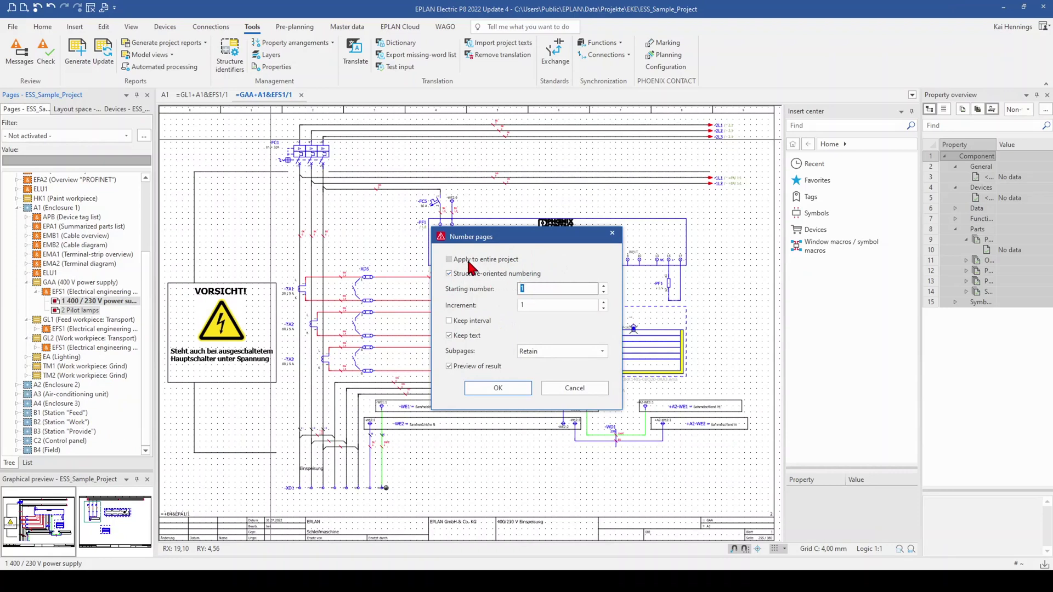
- Number the two pages with starting number 5 and increment 2, accepting pages 5 and 7
click(540, 291)
key(BackSpace)
text(5)
double_click(520, 306)
text(2)
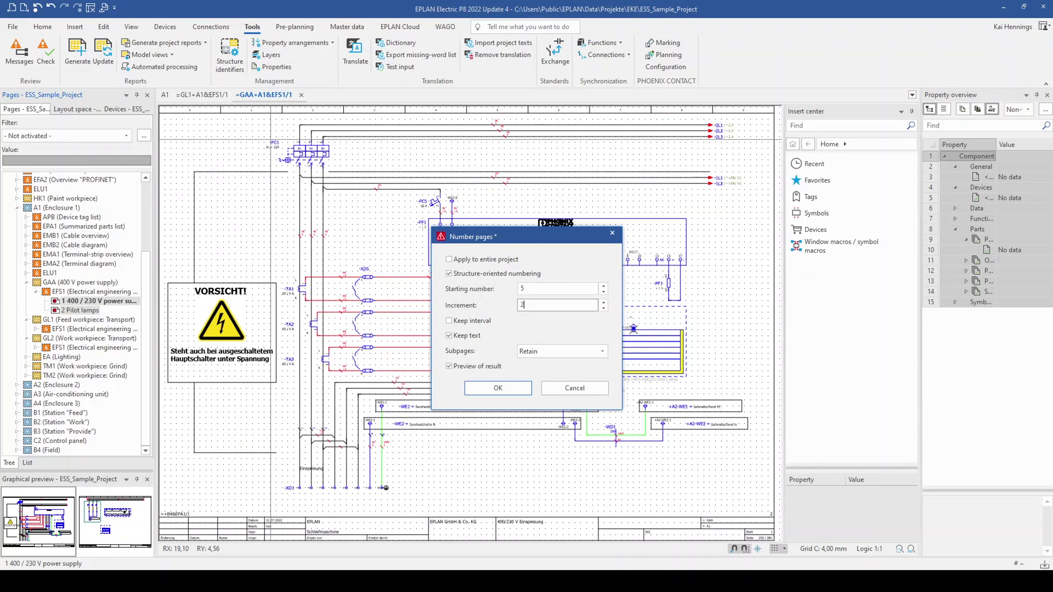
click(495, 389)
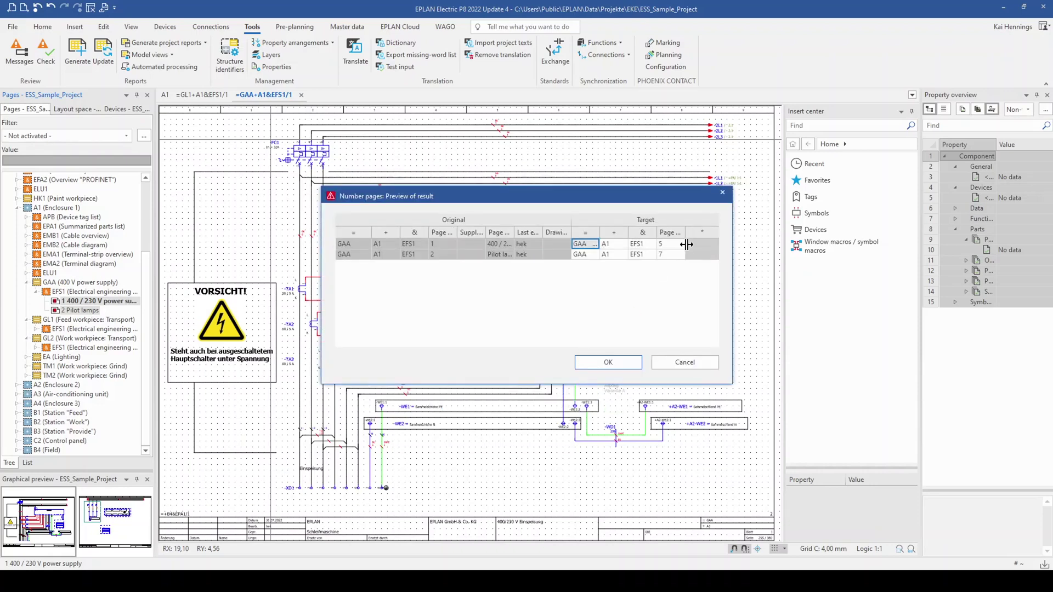
click(606, 362)
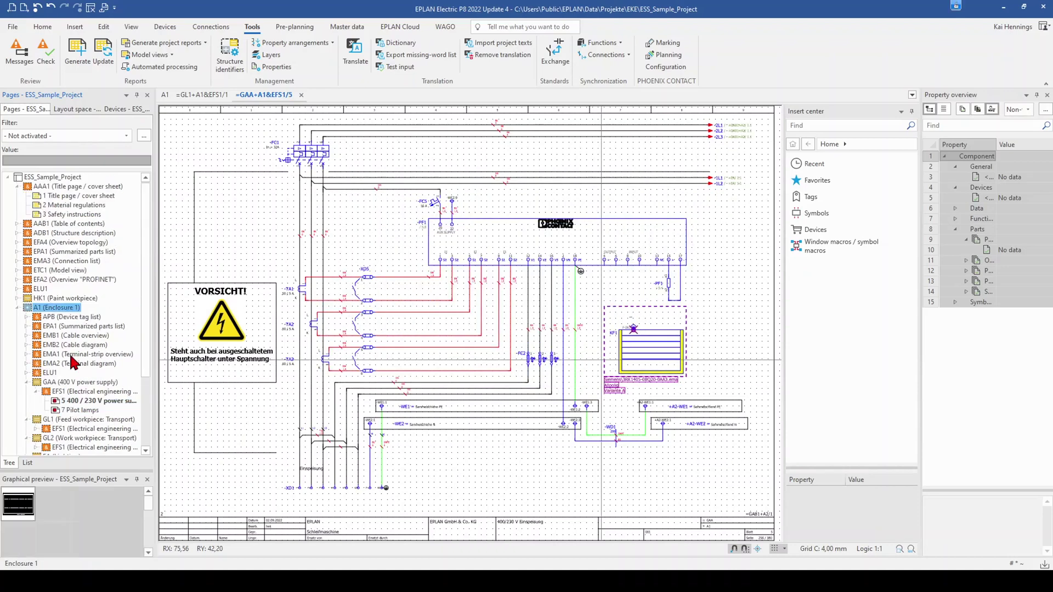
- Select only the 5 400 / 230 V power supply page, dismissing its context menu
click(78, 415)
click(75, 401)
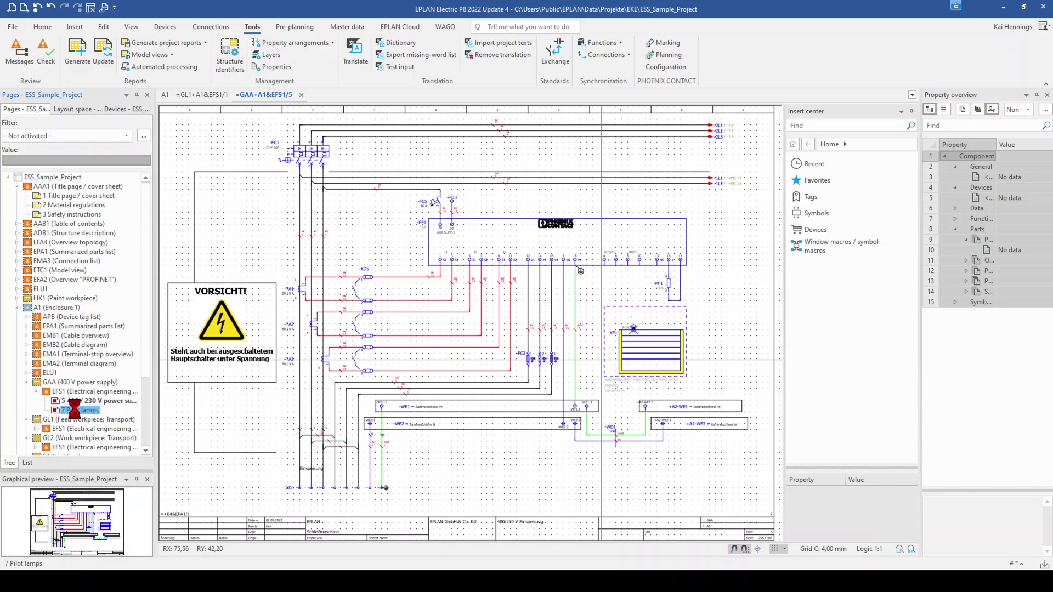
click(76, 400)
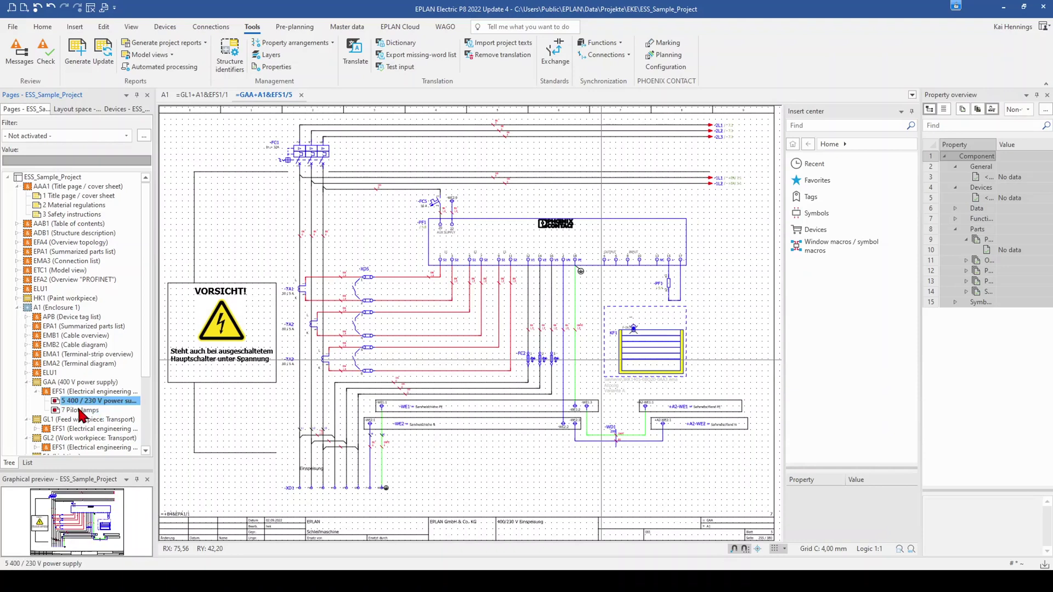
ctrl+click(80, 412)
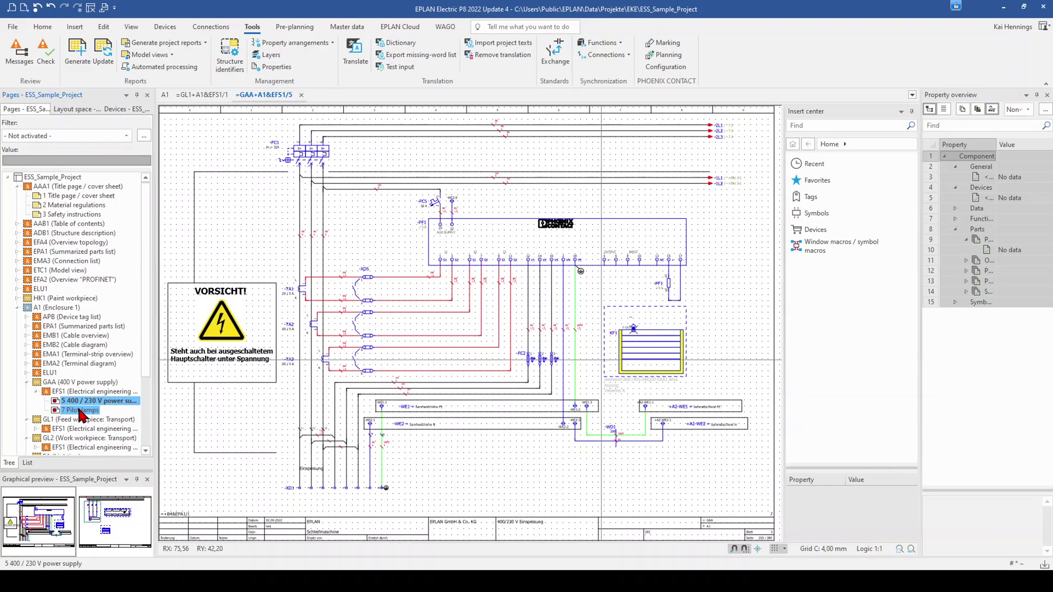
click(82, 404)
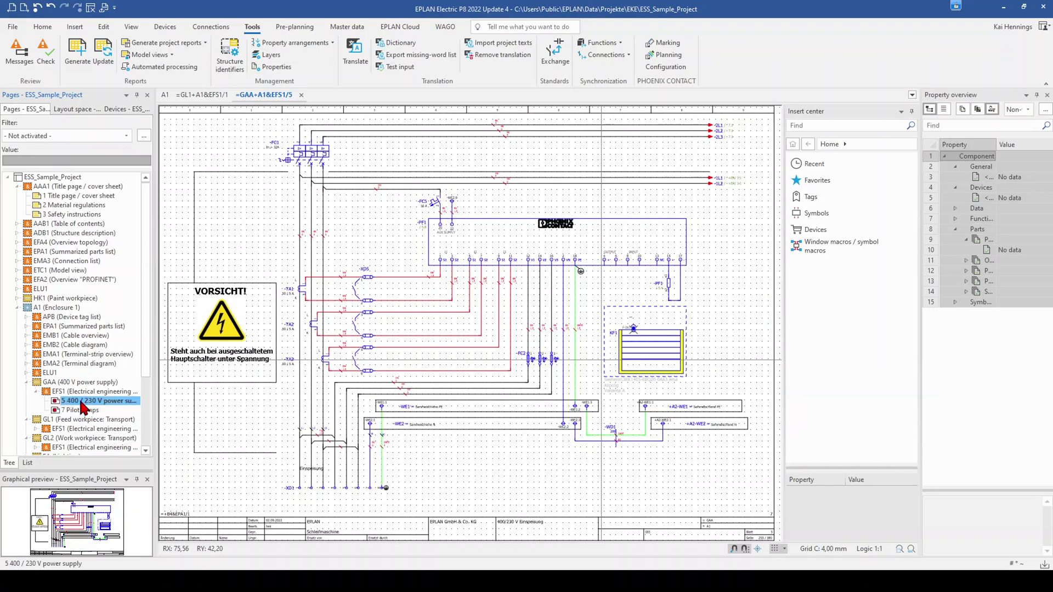
right_click(83, 408)
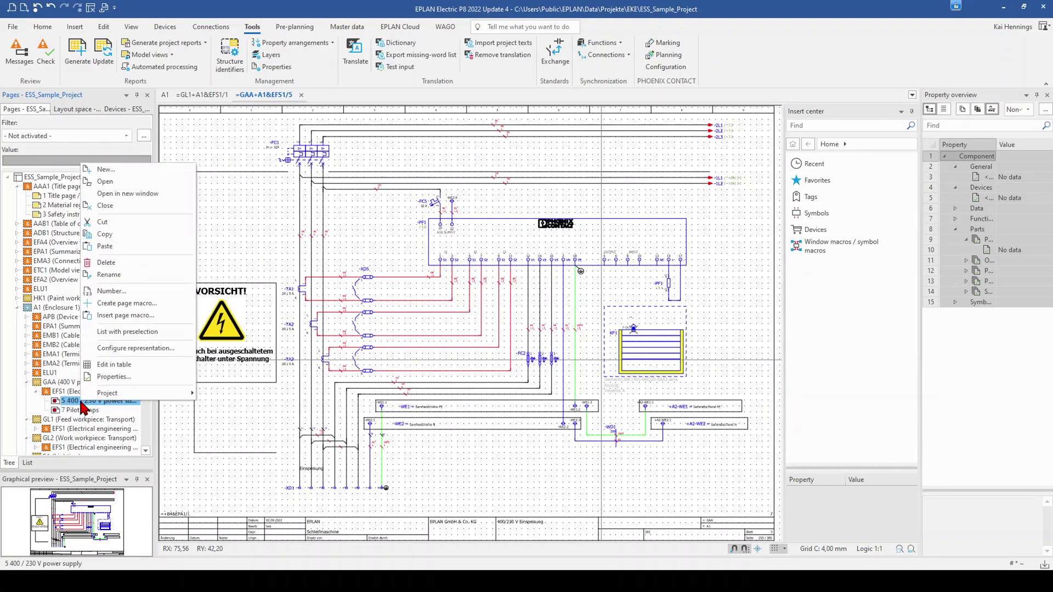
key(Escape)
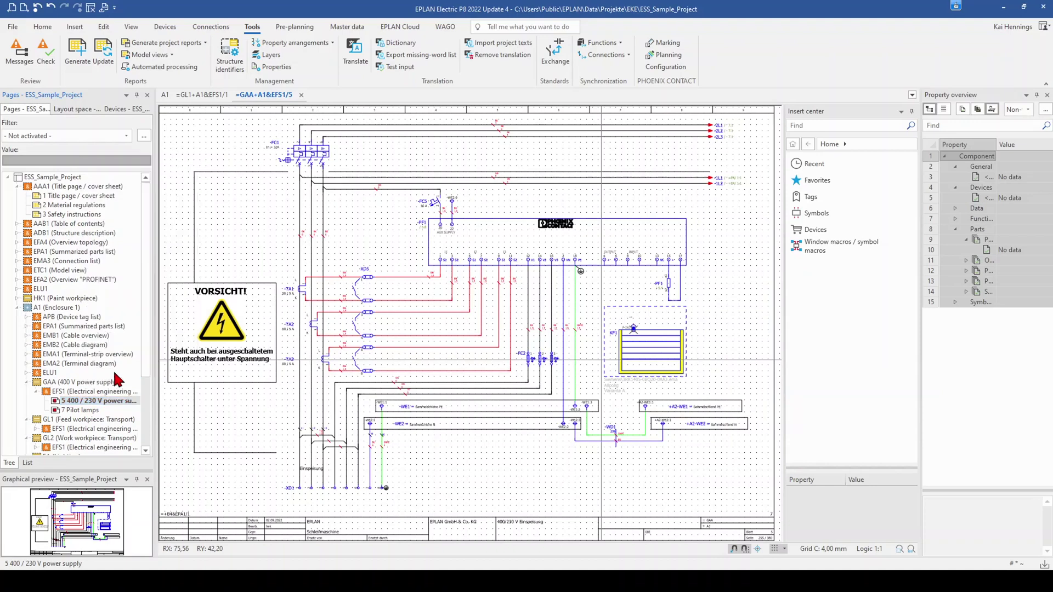
- Change the power supply page's full page name ending from /5 to /9 in Page properties
double_click(356, 208)
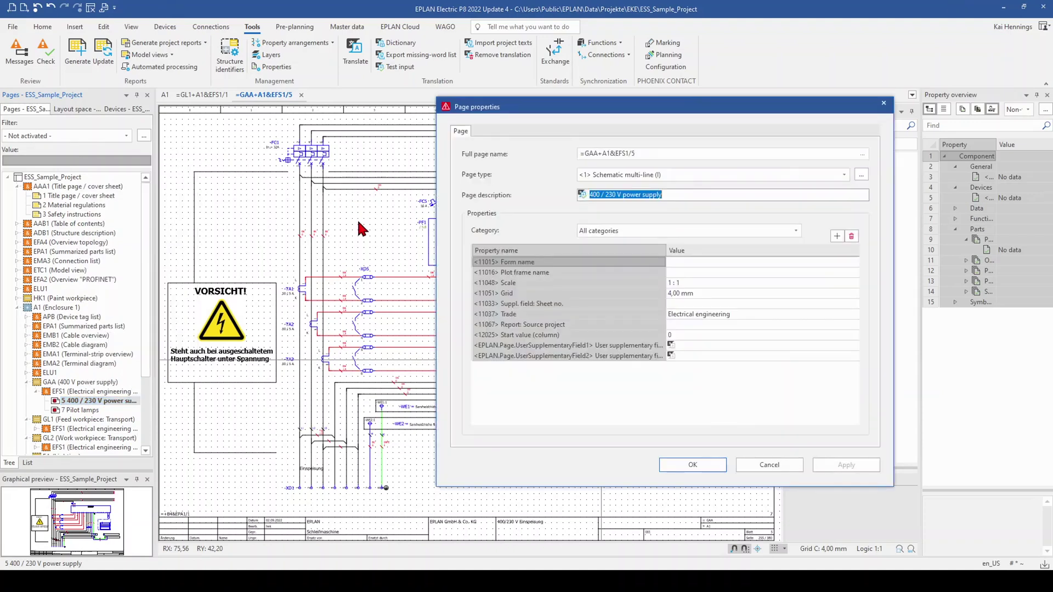
click(641, 154)
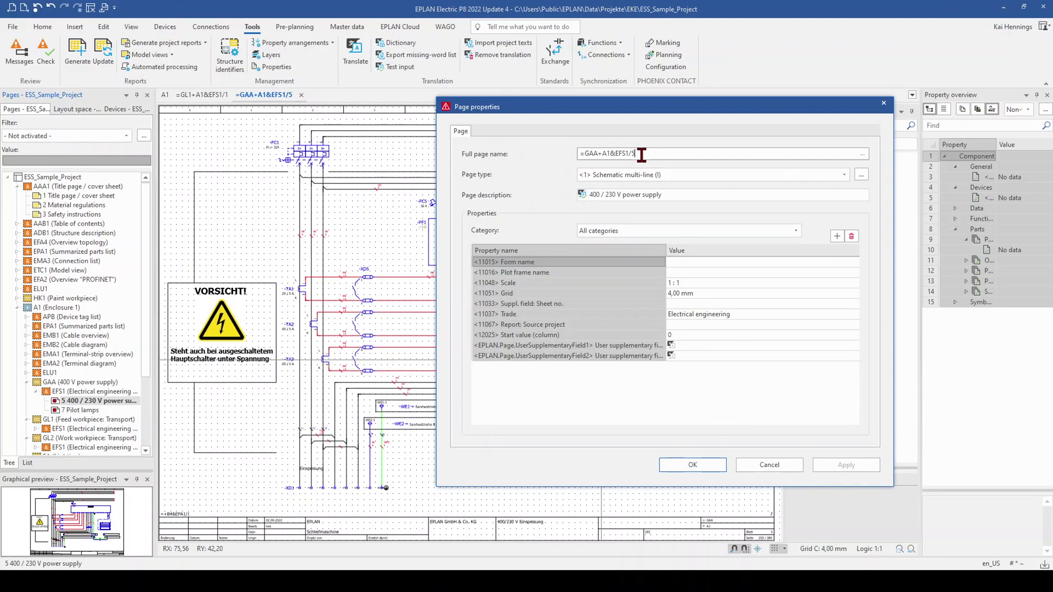
key(BackSpace)
text(9)
click(693, 465)
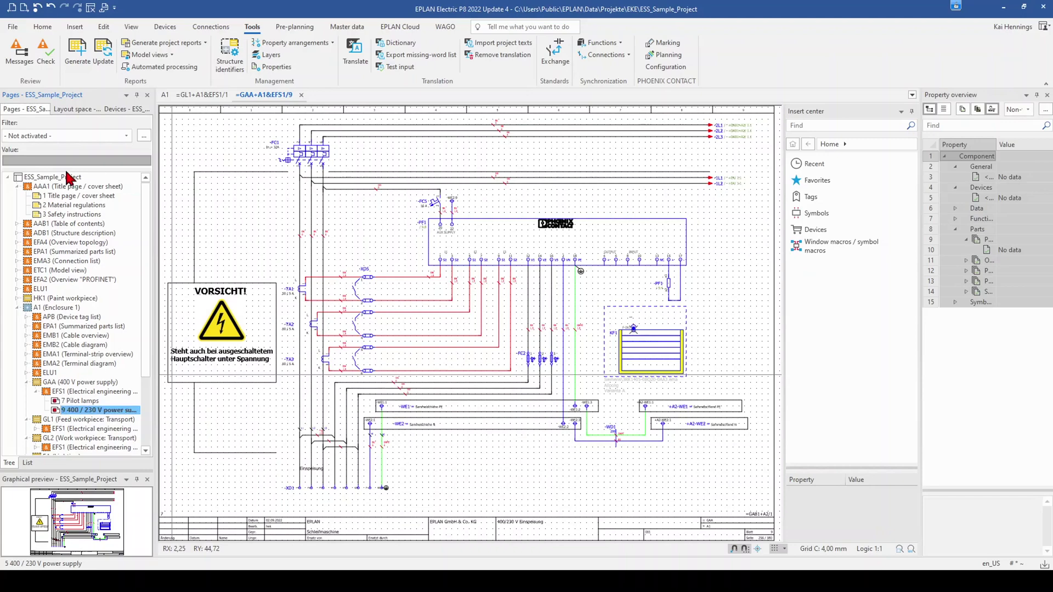
- From the first AAB1 table of contents page, open the Reports dialog's Output to pages settings
click(19, 224)
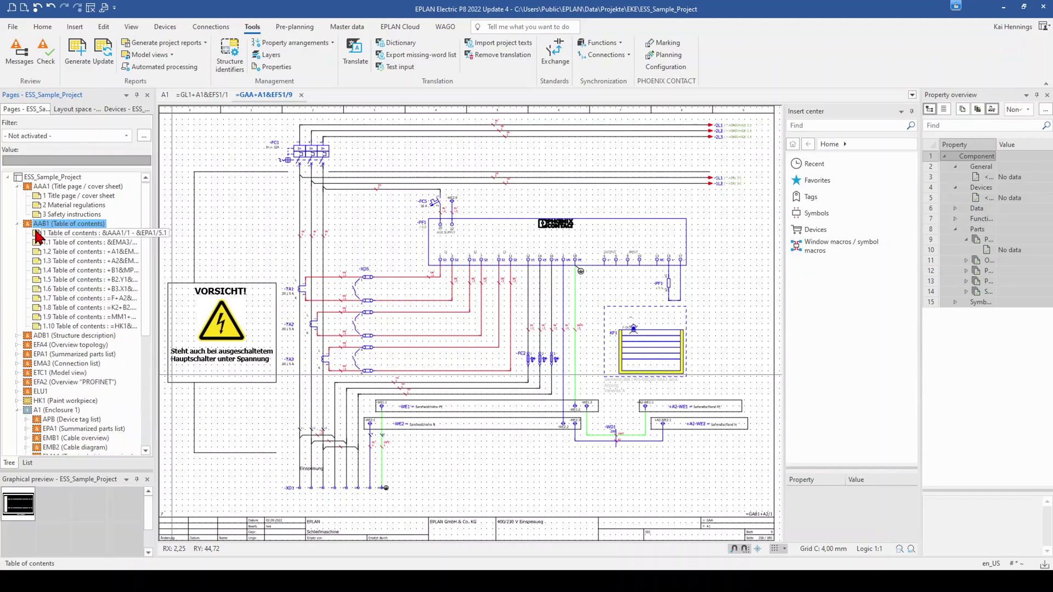
click(65, 235)
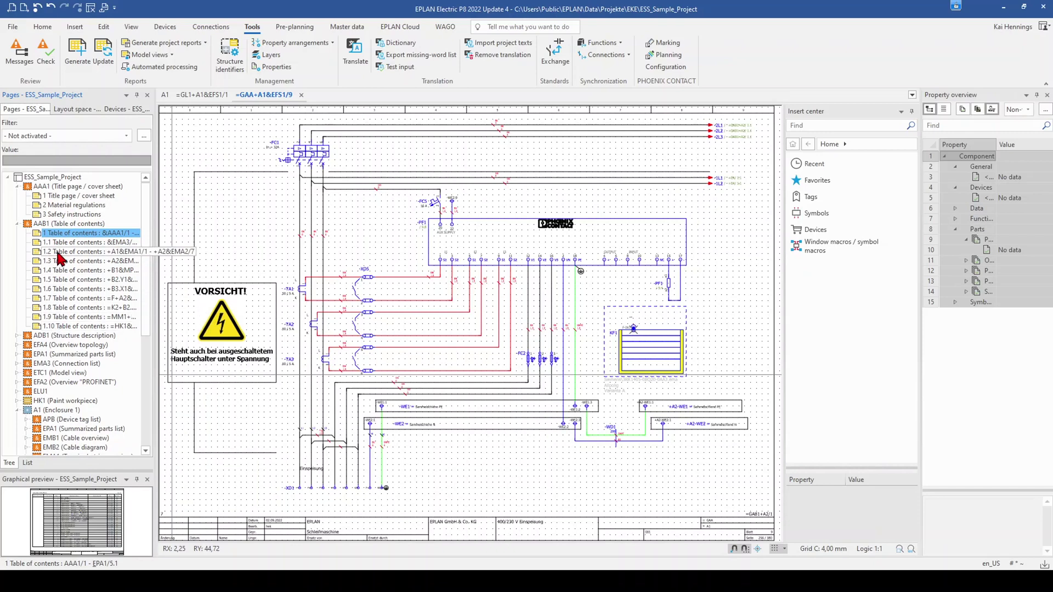
click(77, 51)
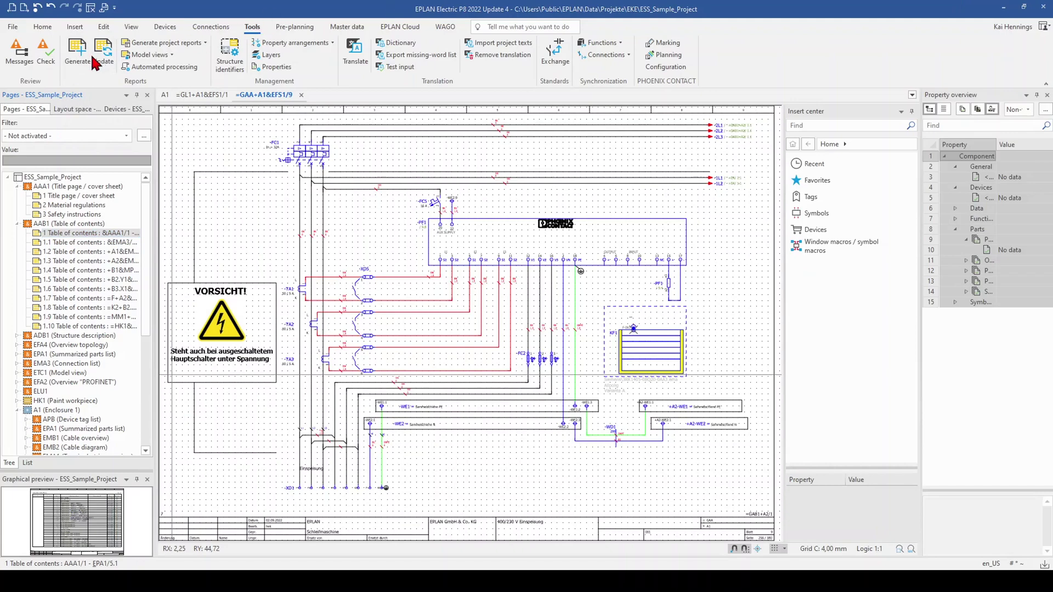
click(78, 61)
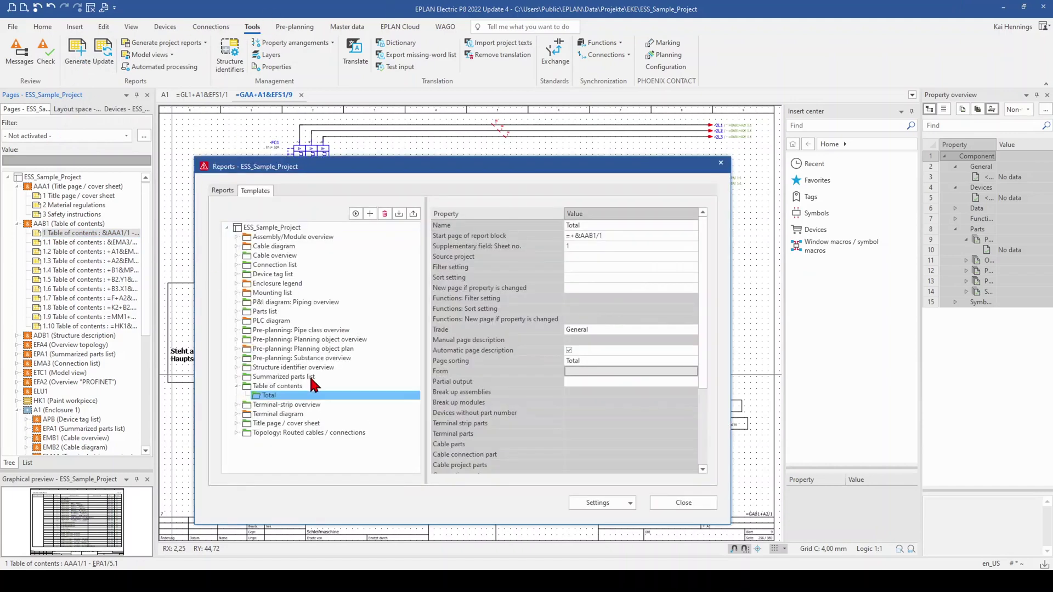
click(614, 503)
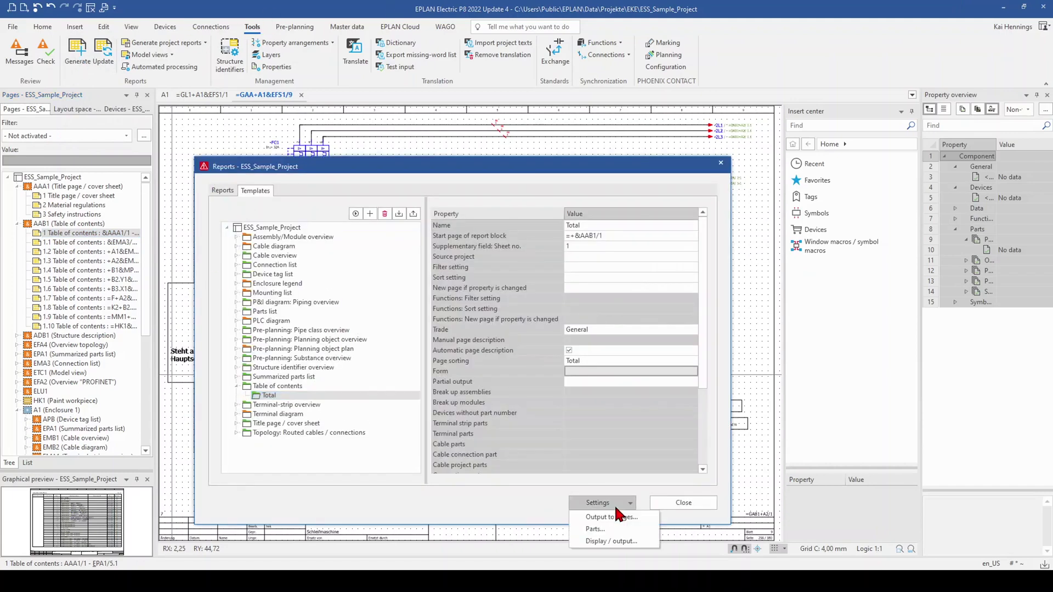
click(614, 517)
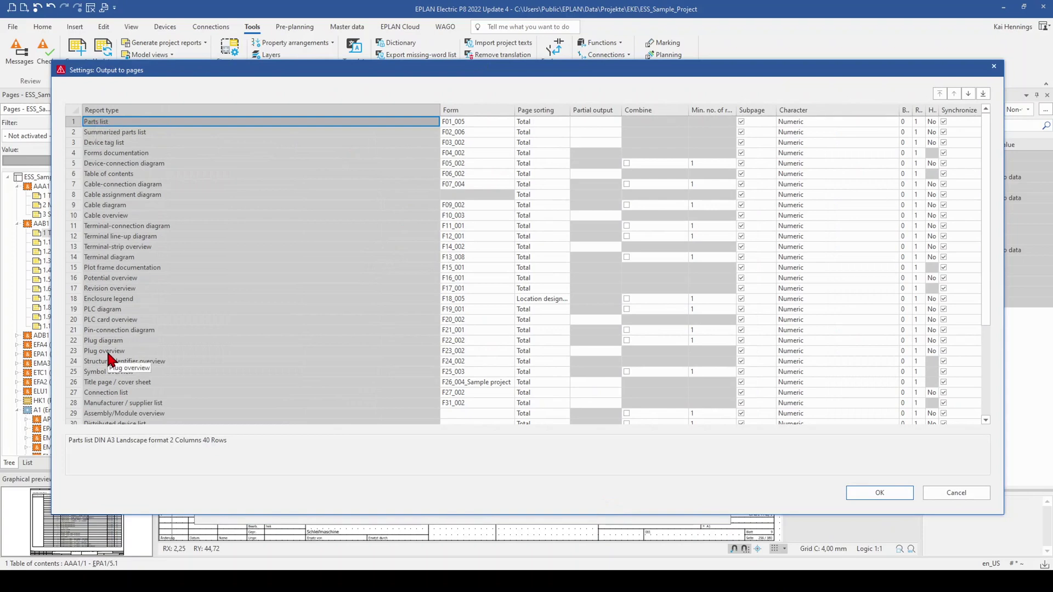
- Inspect the Subpage column and the Parts list numbering-character options, then cancel without changes
click(762, 113)
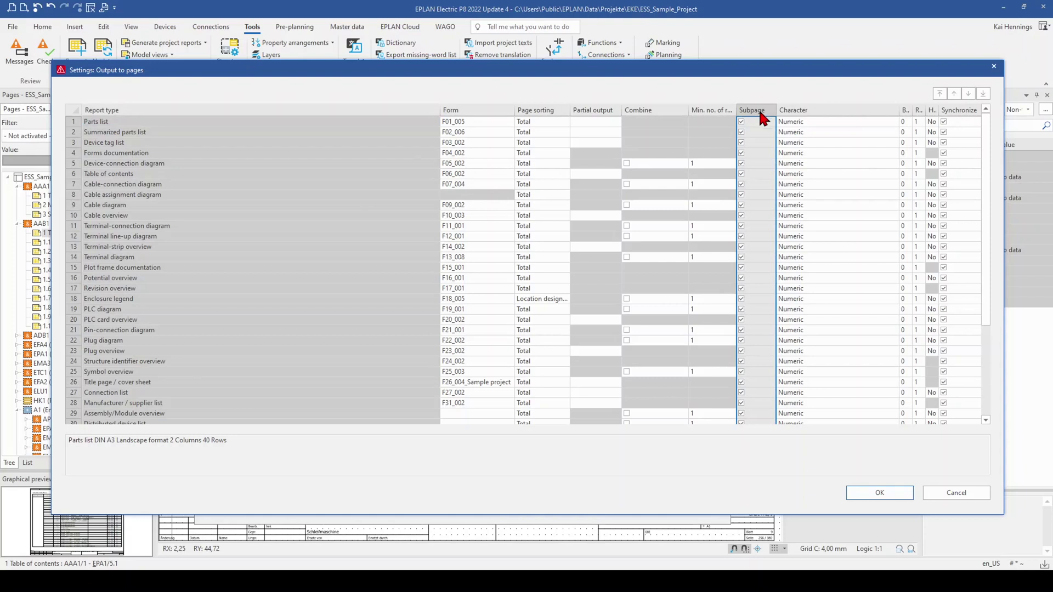
click(896, 124)
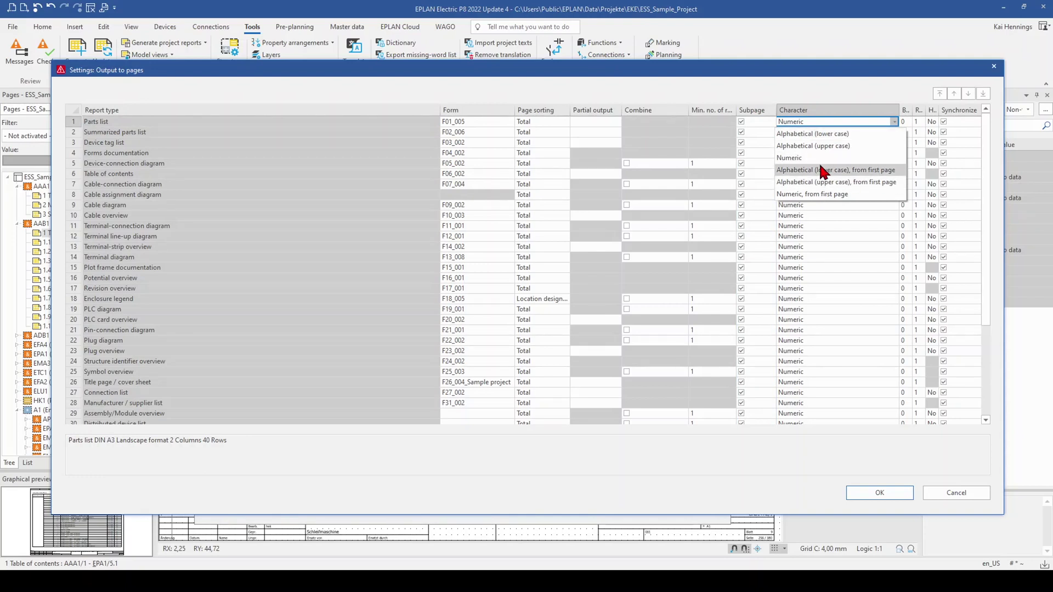
click(955, 493)
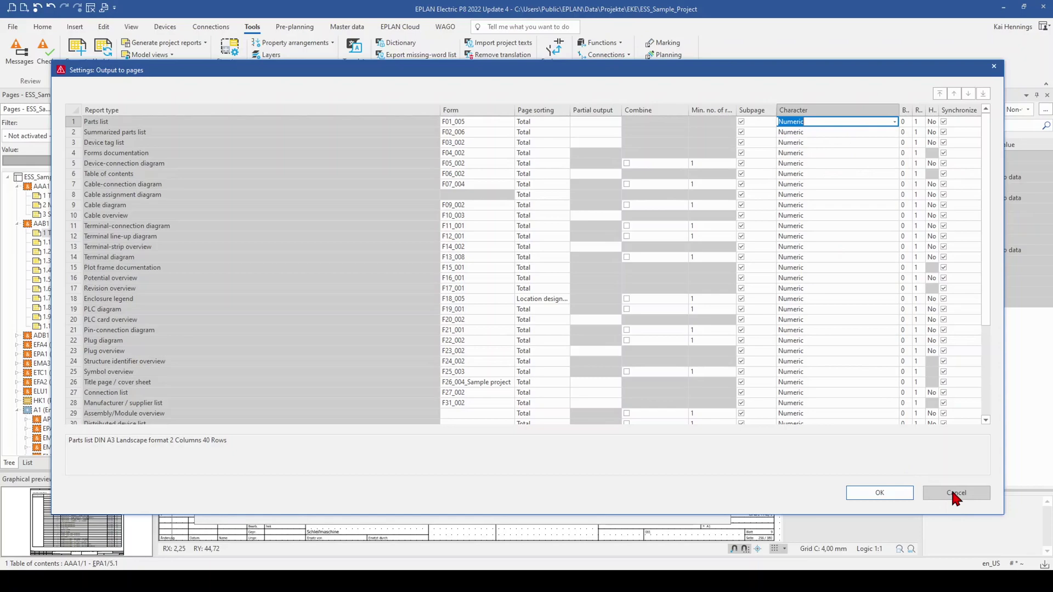